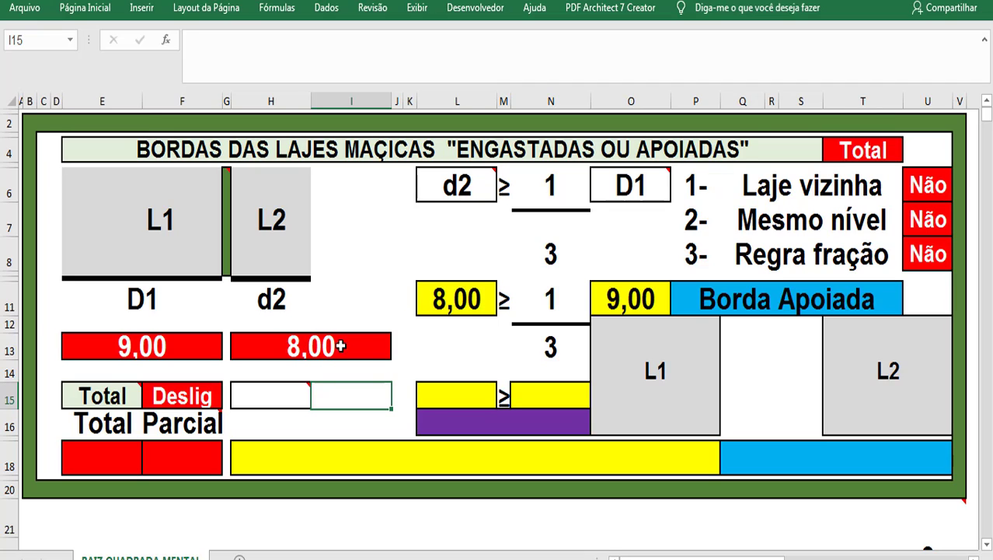
# - Set the Laje vizinha and Mesmo nível criteria to Sim
pyautogui.click(921, 188)
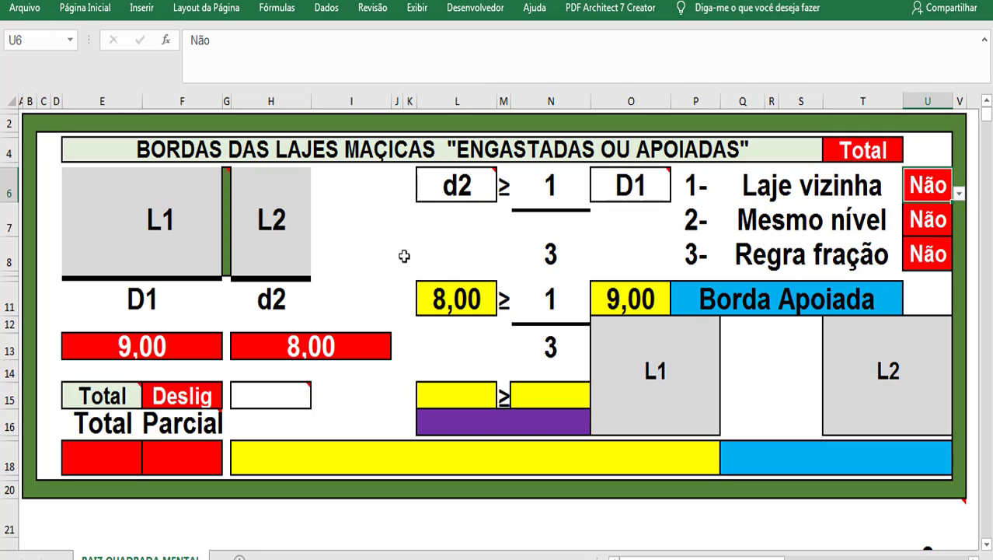
pyautogui.click(960, 193)
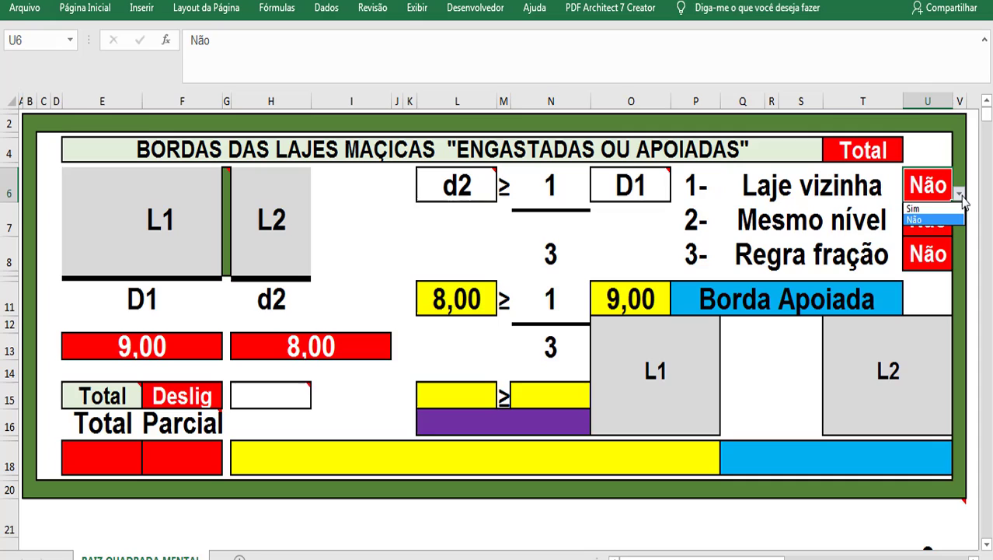
pyautogui.click(914, 208)
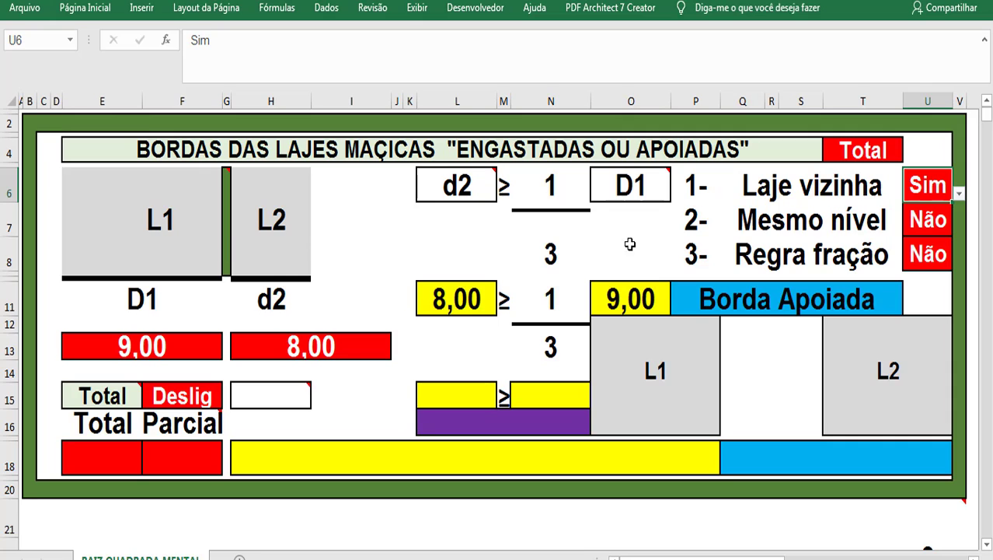
pyautogui.click(911, 220)
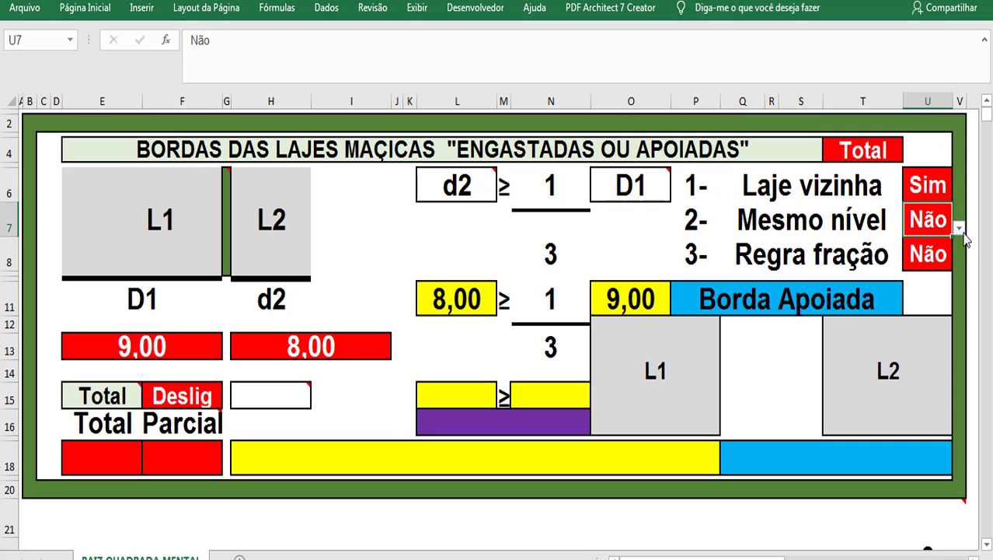
pyautogui.click(960, 228)
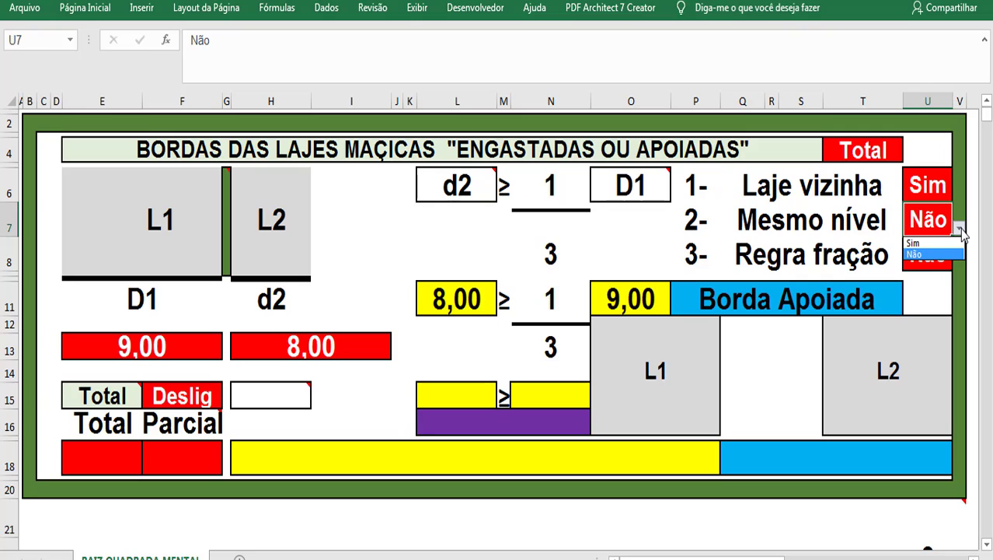
pyautogui.click(926, 243)
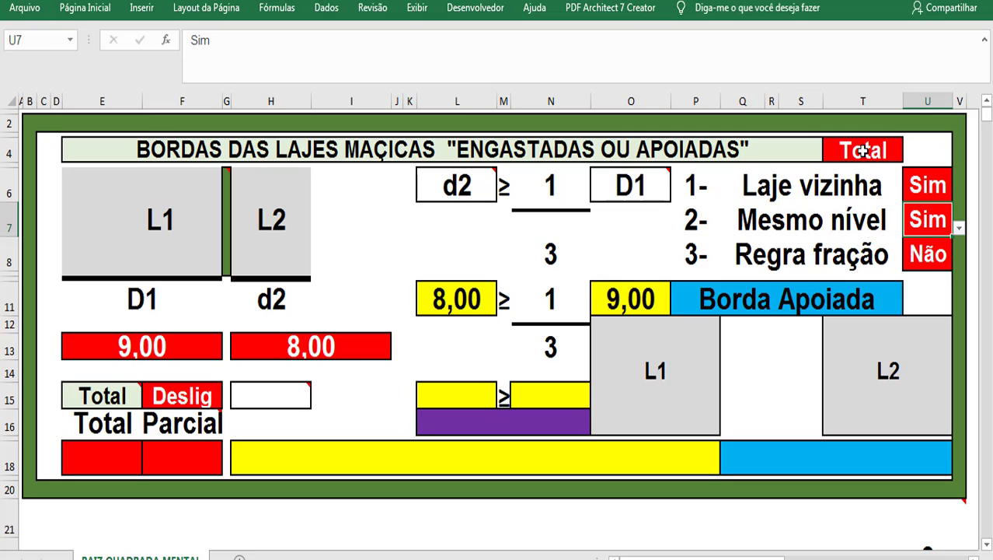
# - Switch the edge check beside the Total label in row 15 to Lig
pyautogui.click(200, 398)
pyautogui.click(229, 400)
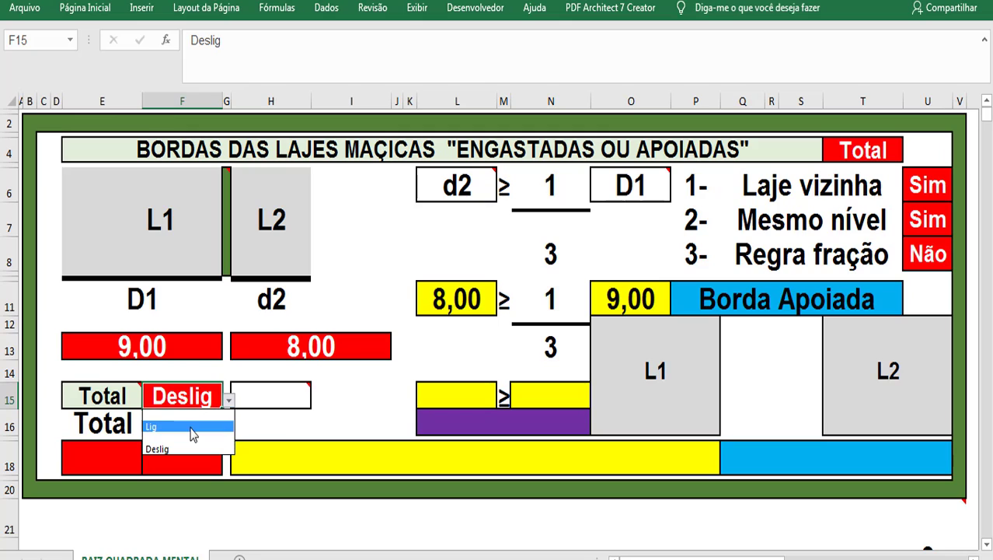
pyautogui.click(195, 431)
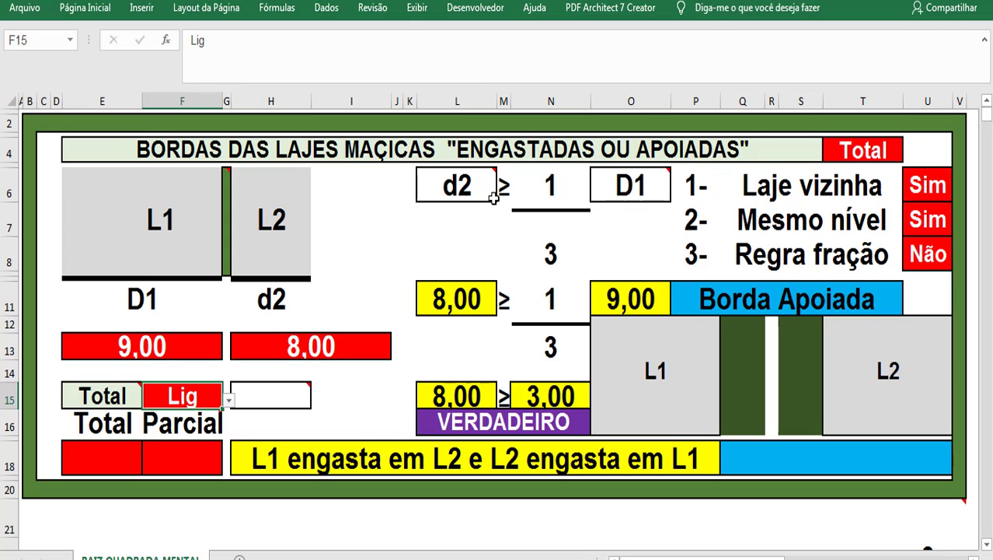
# - Review the d2 and D1 terms of the fraction rule and set the Regra fração criterion to Sim
pyautogui.moveTo(485, 201)
pyautogui.moveTo(624, 184)
pyautogui.click(933, 254)
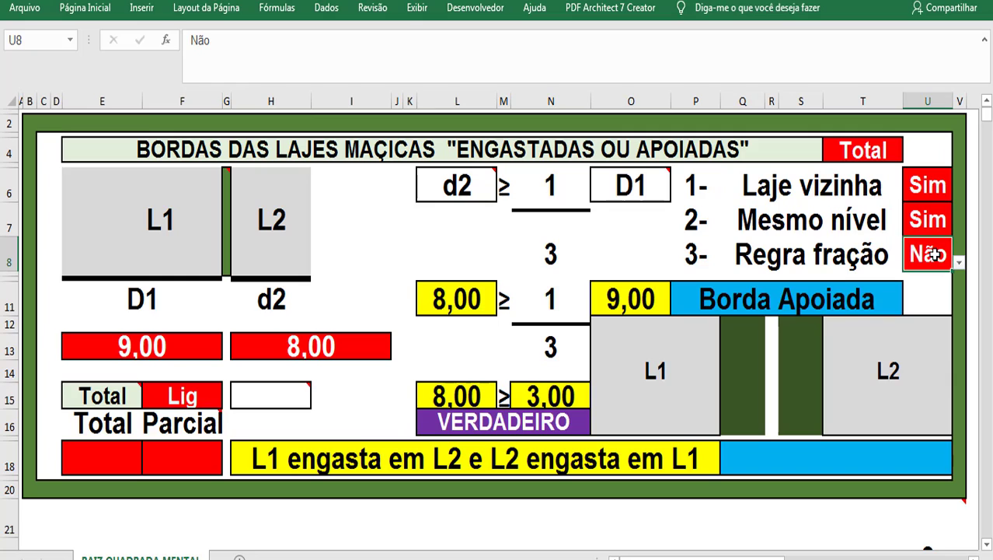
pyautogui.click(960, 264)
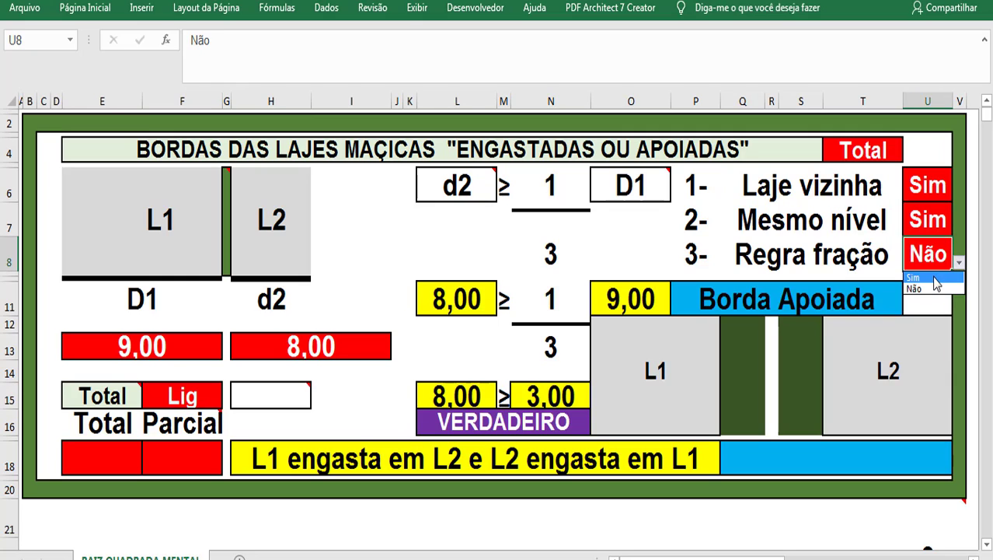
pyautogui.click(935, 272)
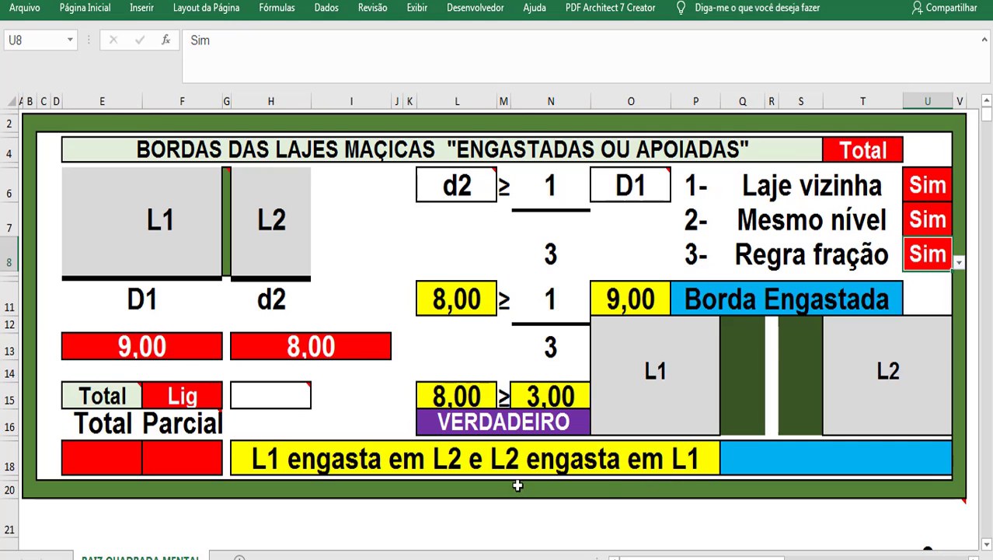
# - Consult Exemplo 02 in the Paint drawing, return to the Excel sheet and set dimension d2 to 7
pyautogui.click(159, 553)
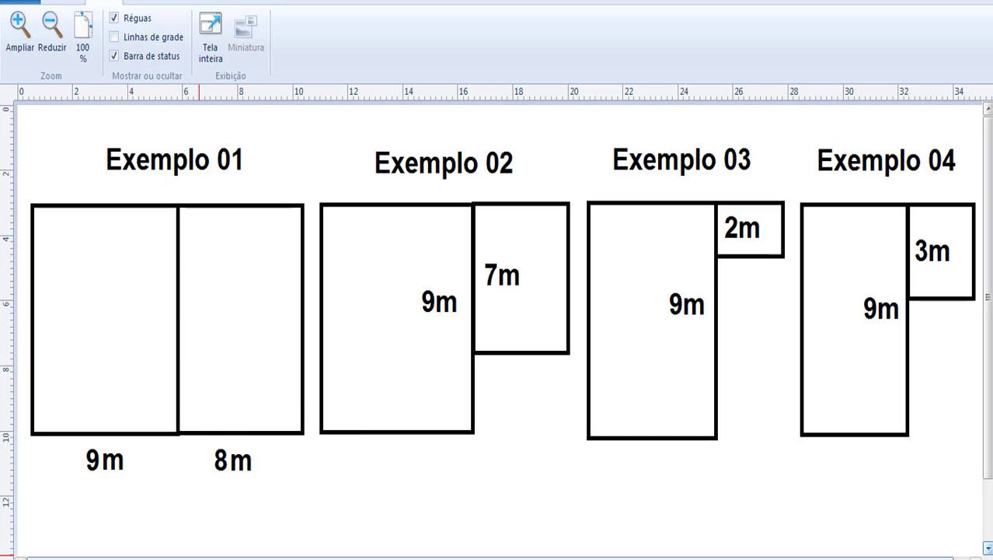
pyautogui.click(206, 558)
pyautogui.click(307, 347)
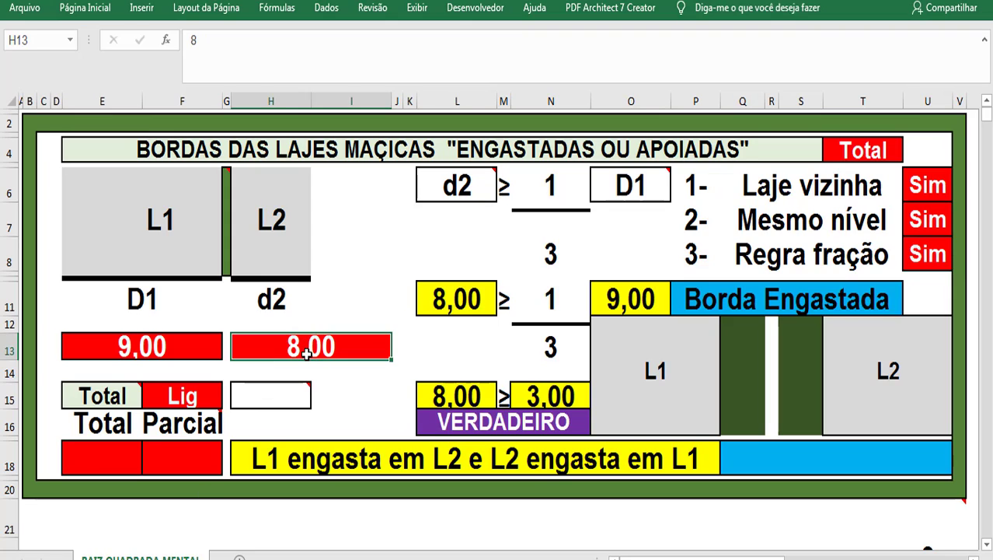
pyautogui.write('7')
pyautogui.press('Return')
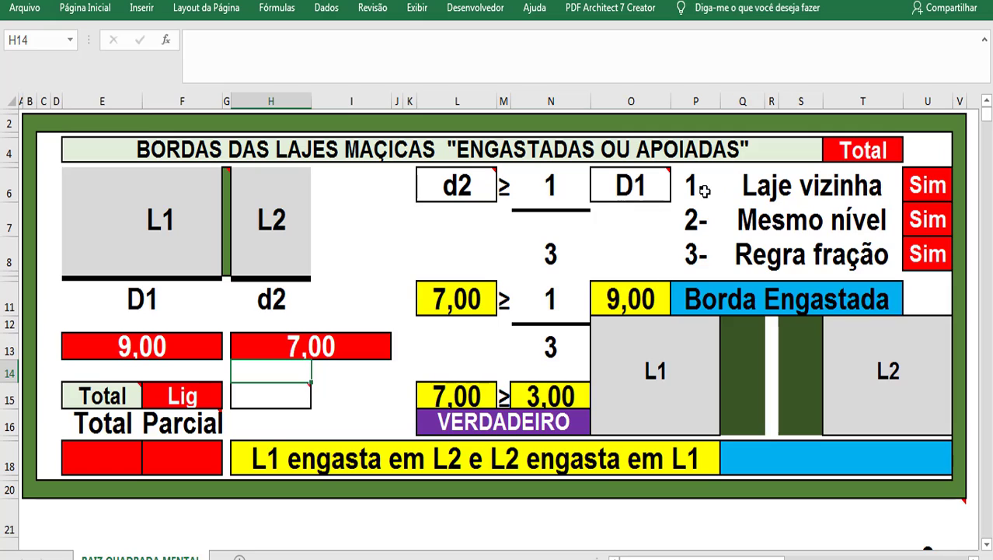
# - Change the edge type beside the sheet title to Parcial
pyautogui.click(861, 152)
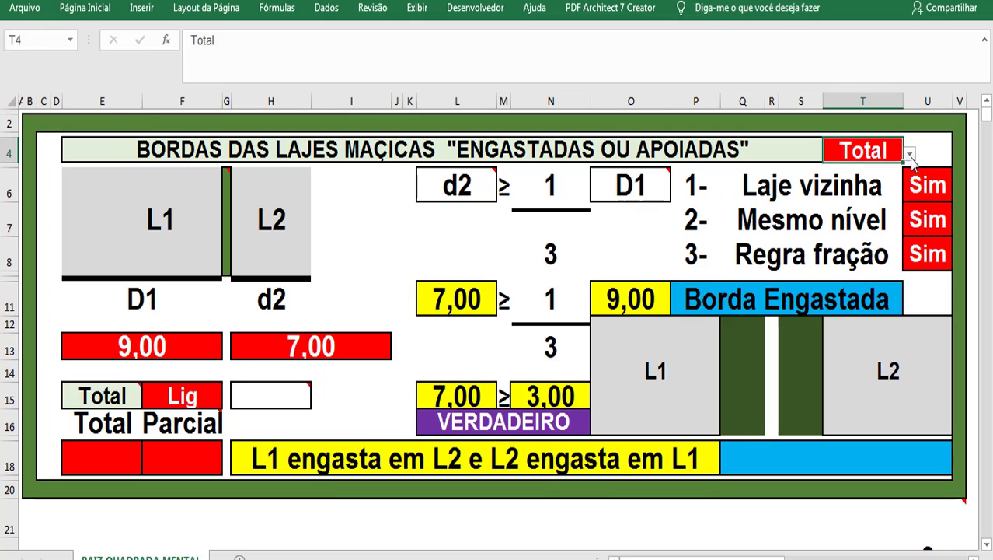
pyautogui.click(910, 156)
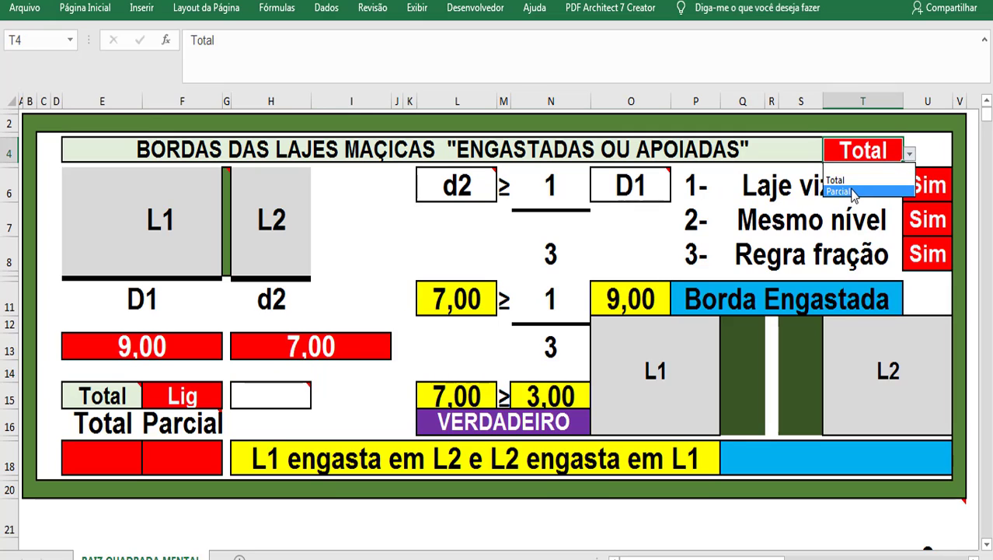
pyautogui.click(886, 192)
# - Reset the Regra fração, Mesmo nível and Laje vizinha criteria to Não
pyautogui.click(932, 253)
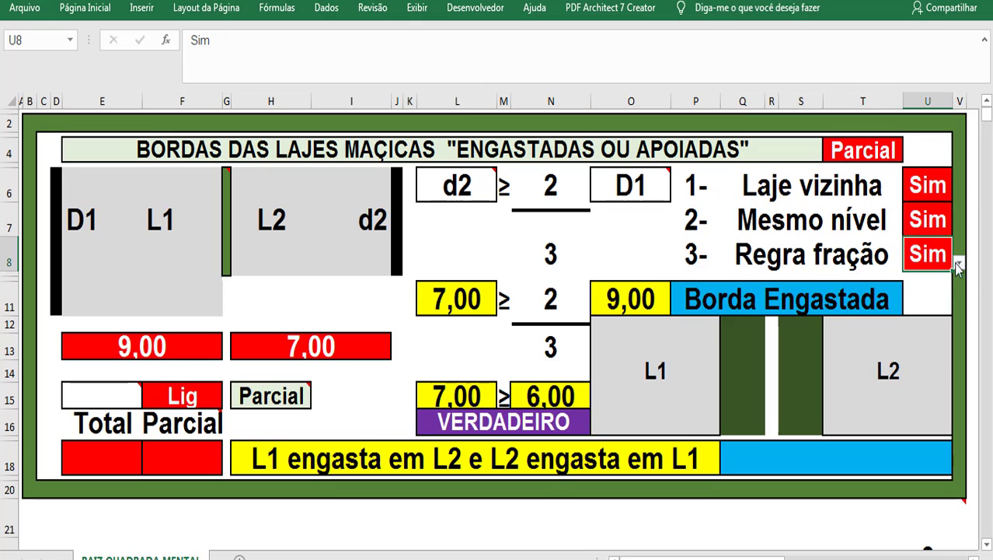
pyautogui.click(961, 266)
pyautogui.click(929, 285)
pyautogui.click(930, 221)
pyautogui.click(959, 227)
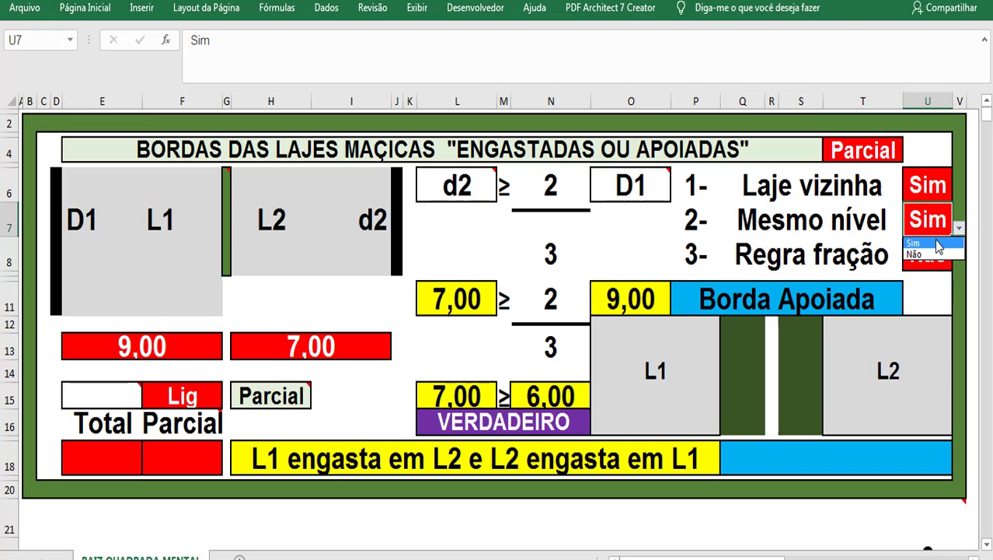
pyautogui.click(930, 254)
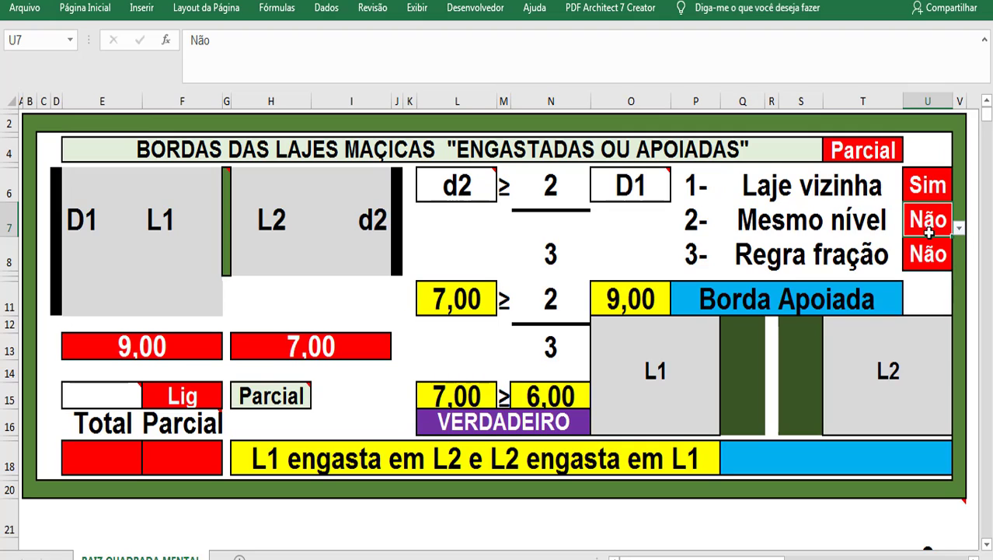
pyautogui.click(929, 186)
pyautogui.click(960, 194)
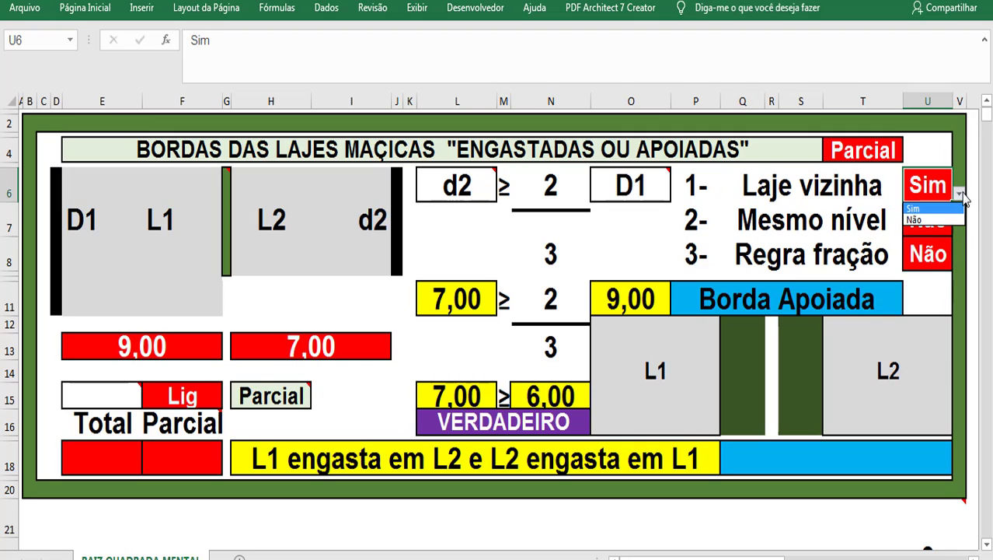
pyautogui.click(915, 219)
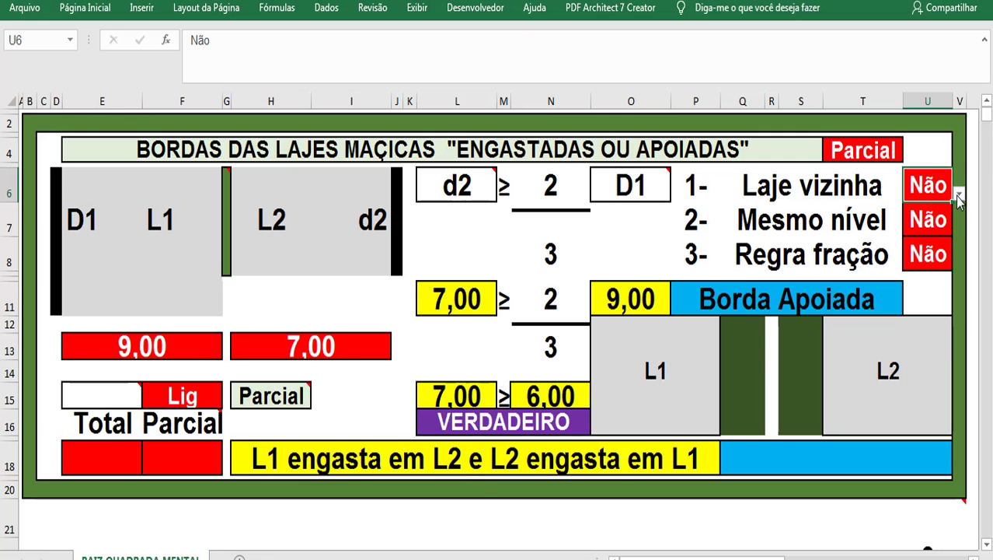
# - Set the Laje vizinha and Mesmo nível criteria to Sim for the Parcial case
pyautogui.click(959, 198)
pyautogui.click(932, 209)
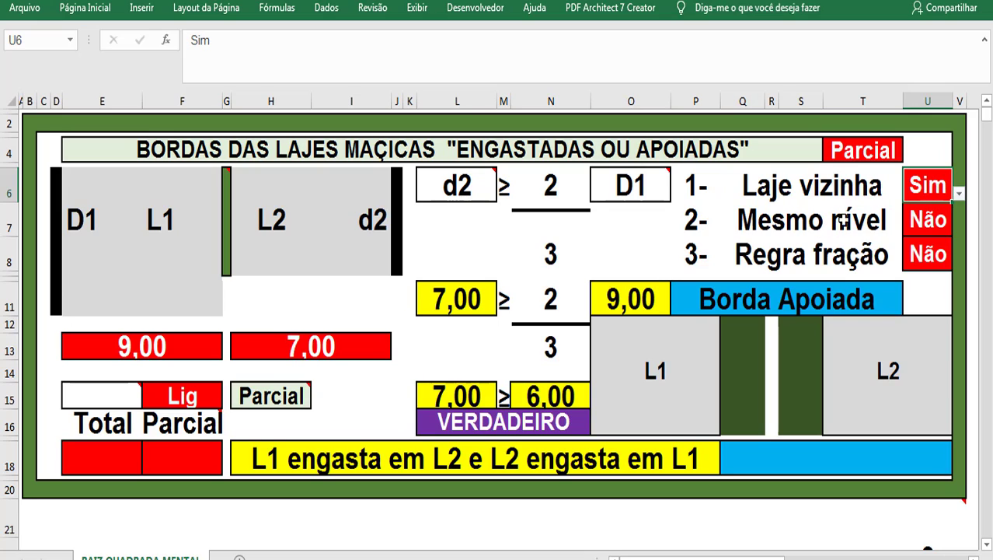
pyautogui.click(928, 227)
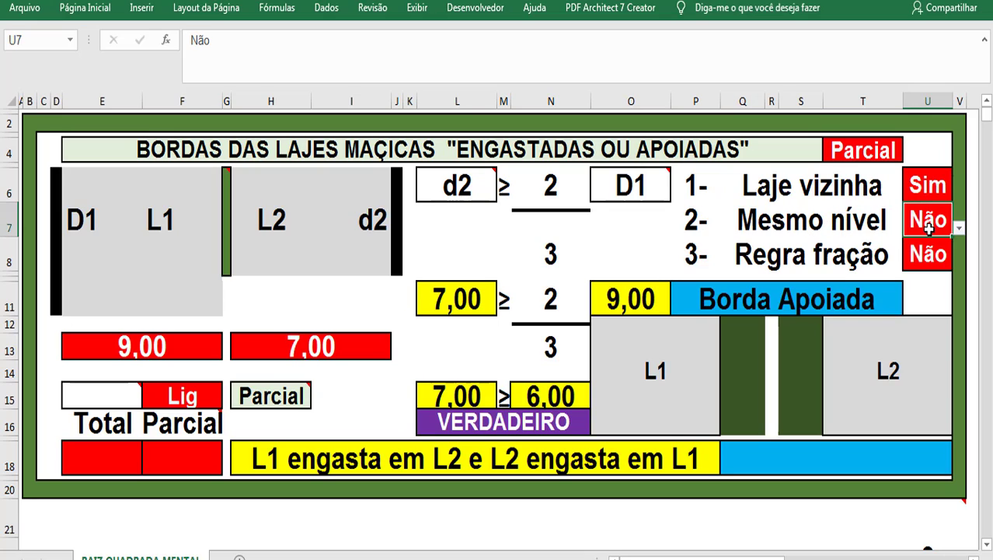
pyautogui.click(959, 229)
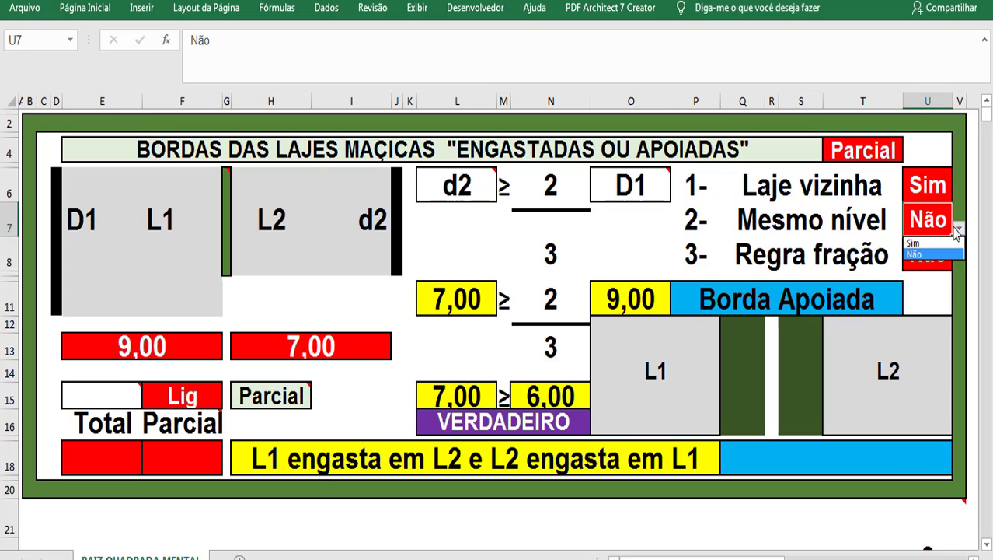
pyautogui.click(923, 254)
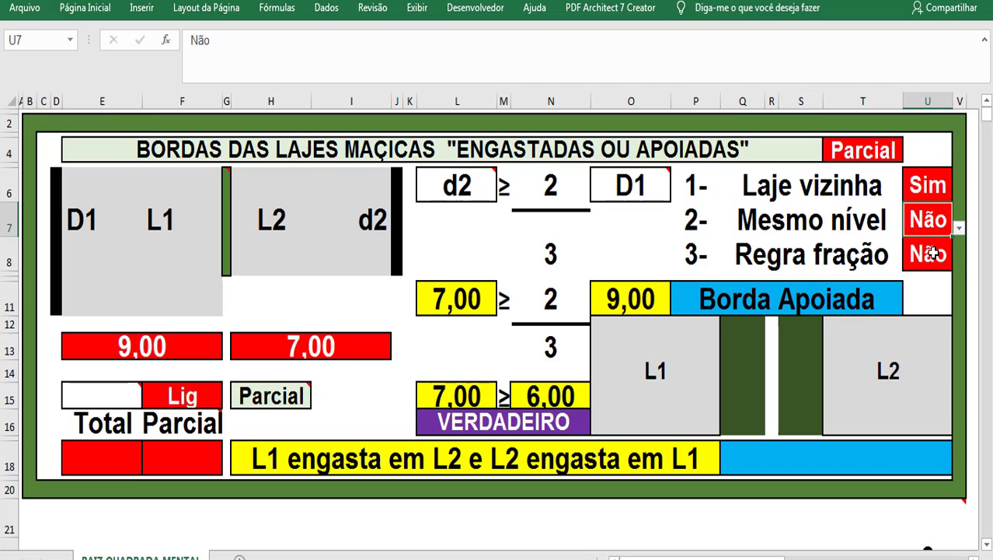
pyautogui.click(960, 229)
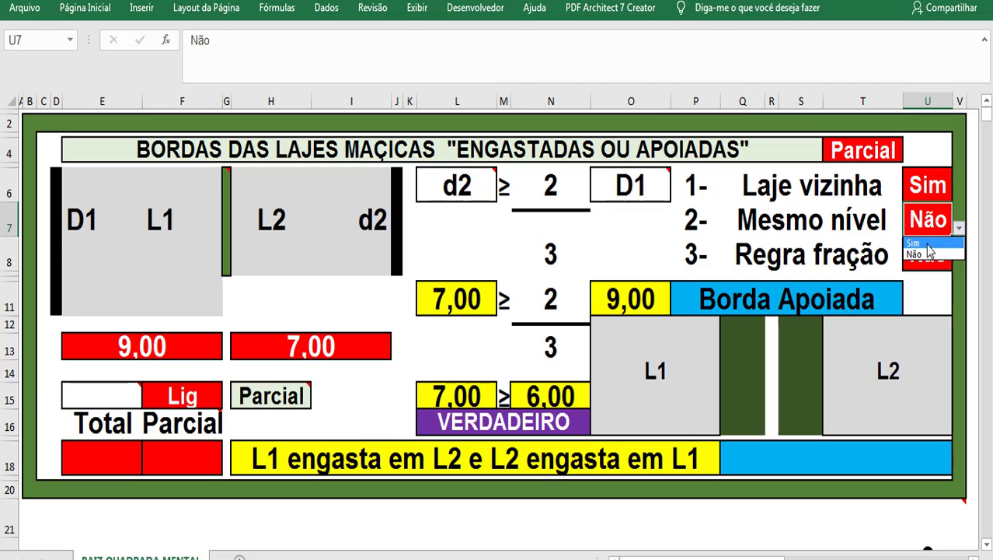
pyautogui.click(927, 243)
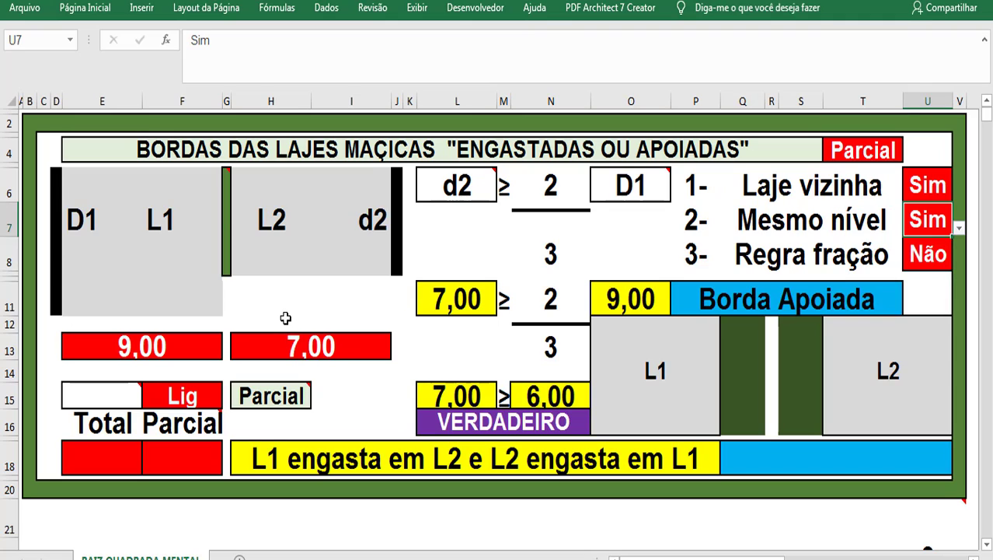
# - Review the d2 and D1 terms of the Parcial rule and set Regra fração to Sim
pyautogui.moveTo(288, 397)
pyautogui.moveTo(472, 187)
pyautogui.moveTo(630, 185)
pyautogui.click(950, 258)
pyautogui.click(961, 263)
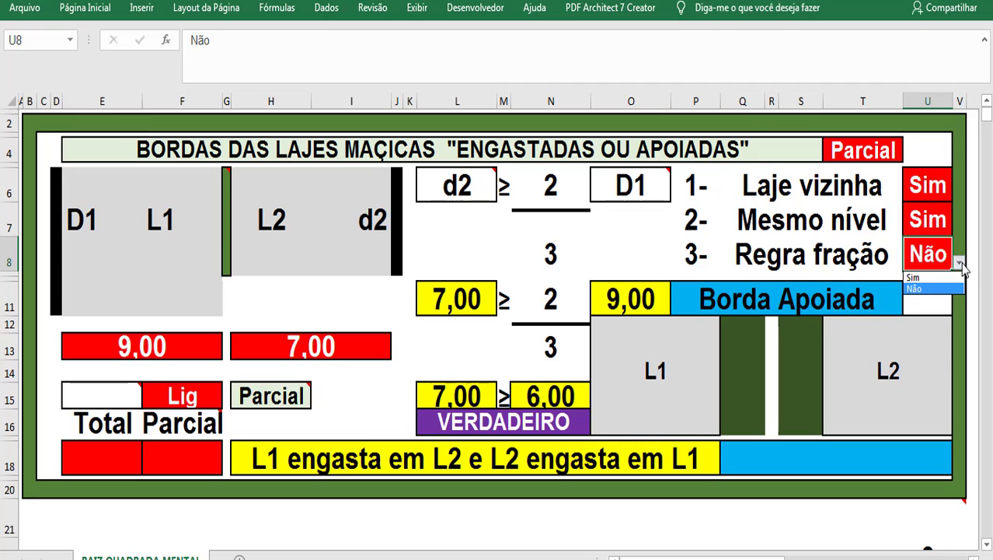
pyautogui.click(935, 276)
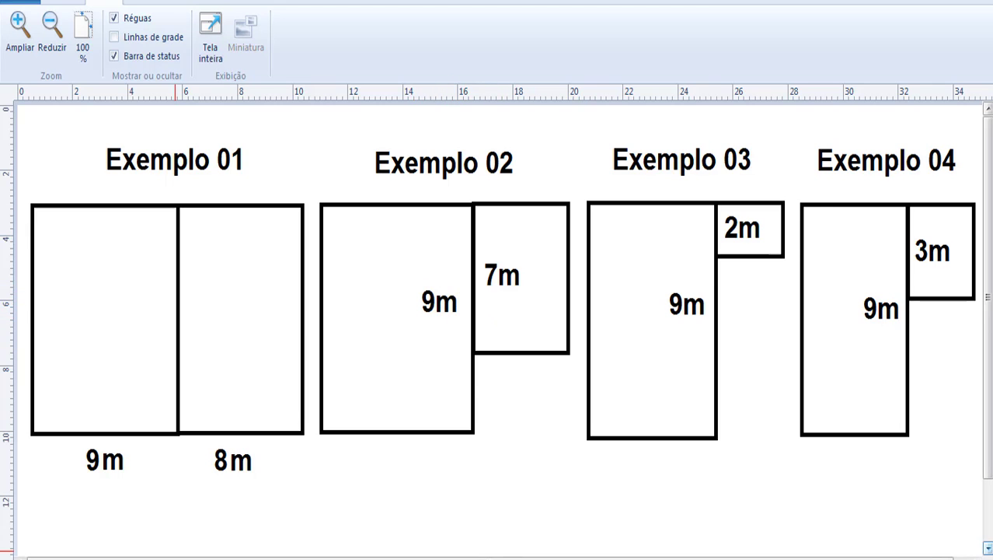
# - Consult Exemplo 03 in the Paint drawing, return to the Excel sheet and set dimension d2 to 2
pyautogui.hotkey('alt', 'Tab')
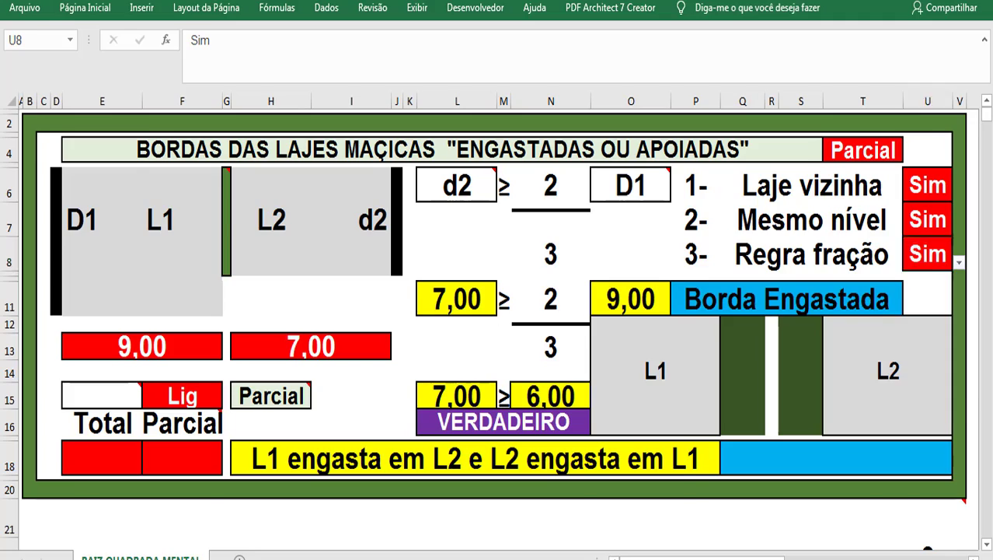
pyautogui.hotkey('alt', 'Tab')
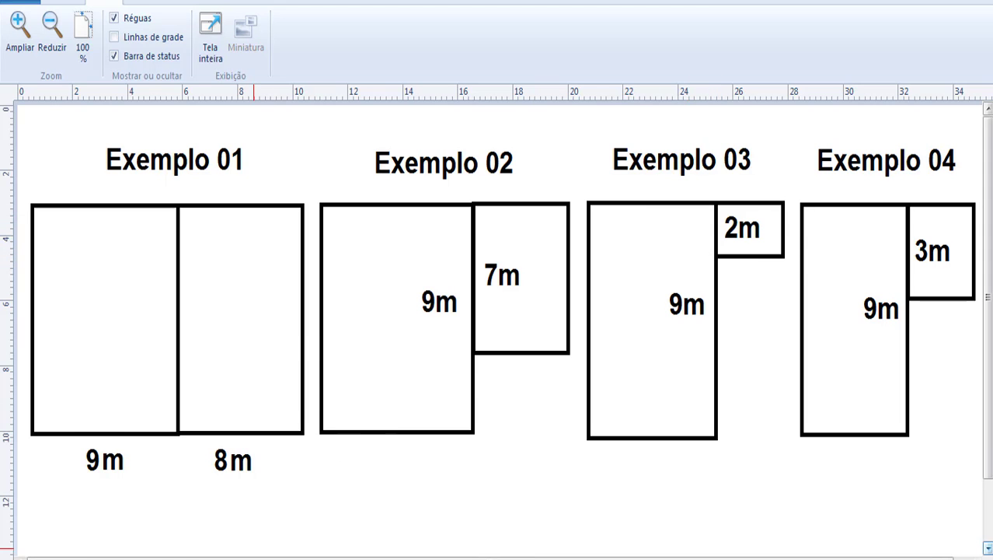
pyautogui.hotkey('alt', 'Tab')
pyautogui.click(295, 350)
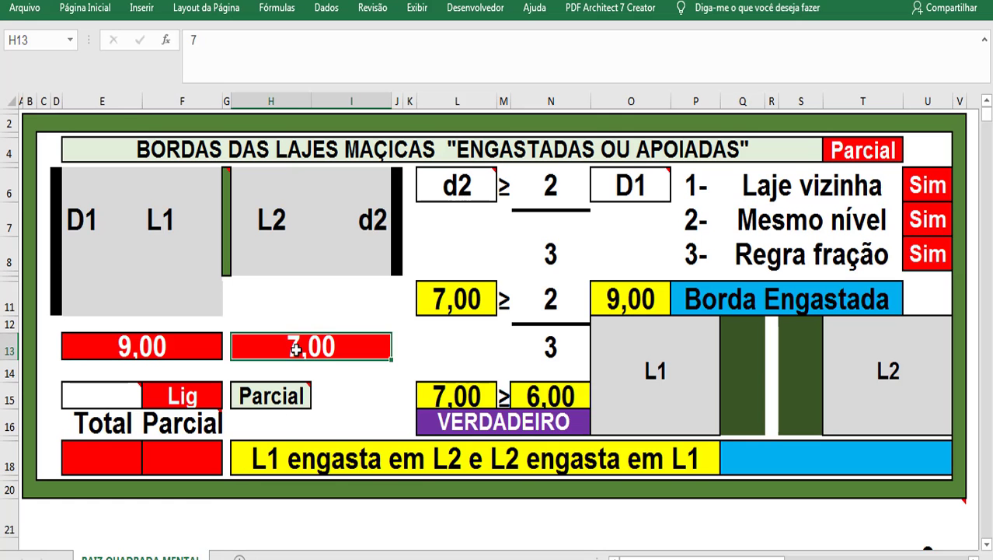
pyautogui.write('2')
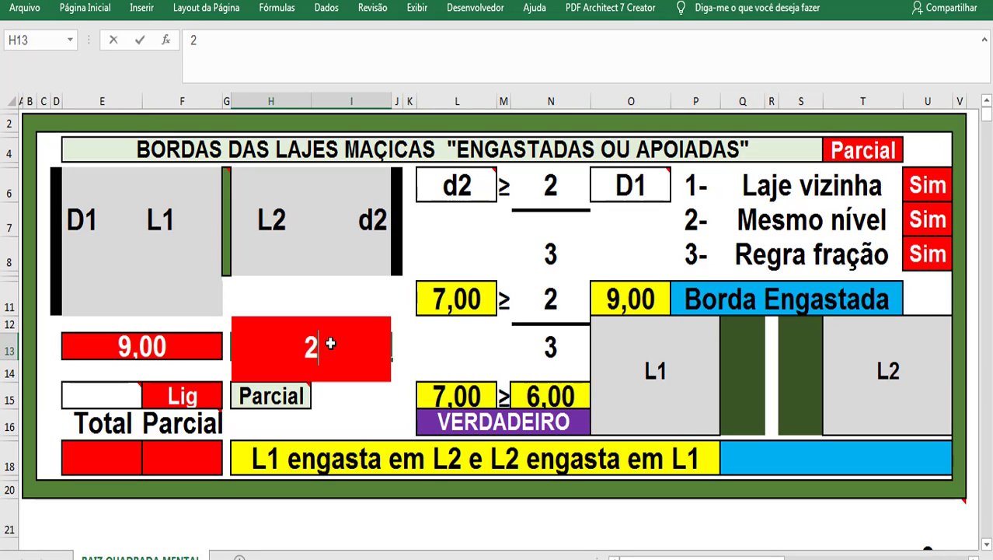
pyautogui.press('Return')
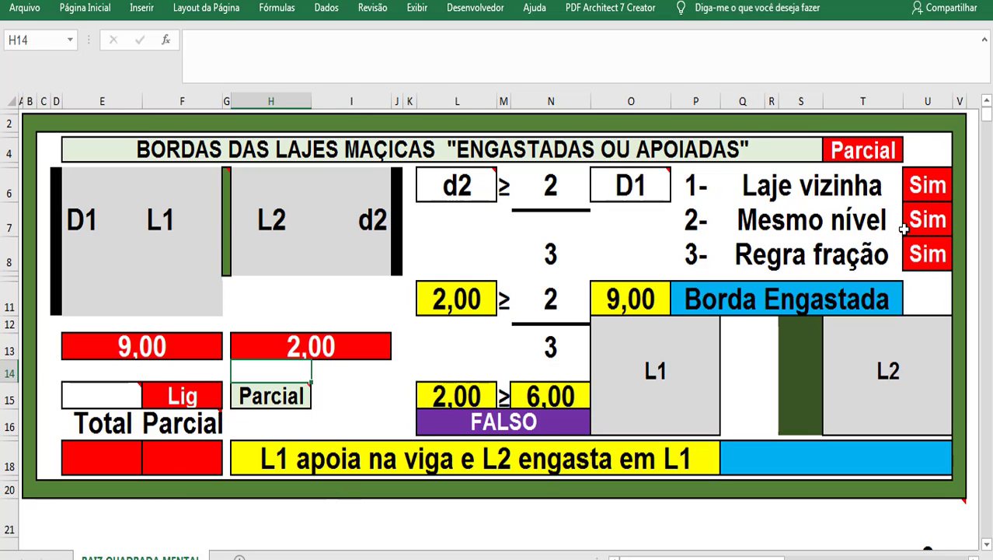
# - Set the Regra fração criterion to Não for the Parcial case of Exemplo 03
pyautogui.click(916, 252)
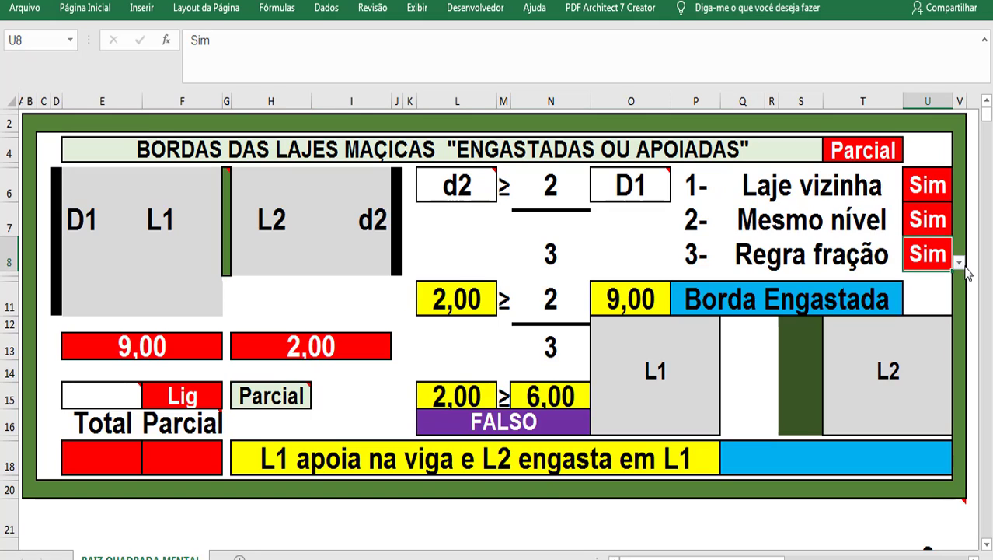
pyautogui.click(959, 263)
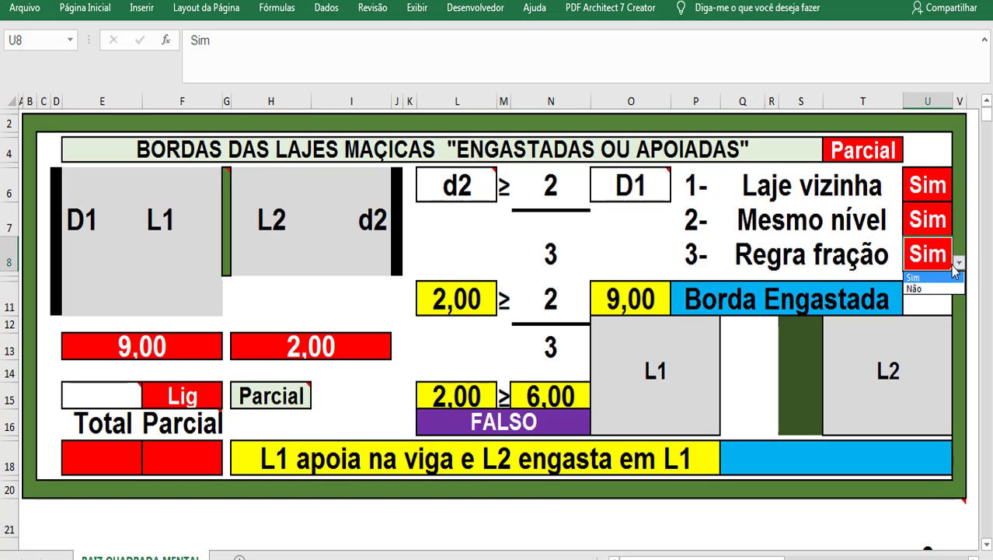
pyautogui.click(915, 290)
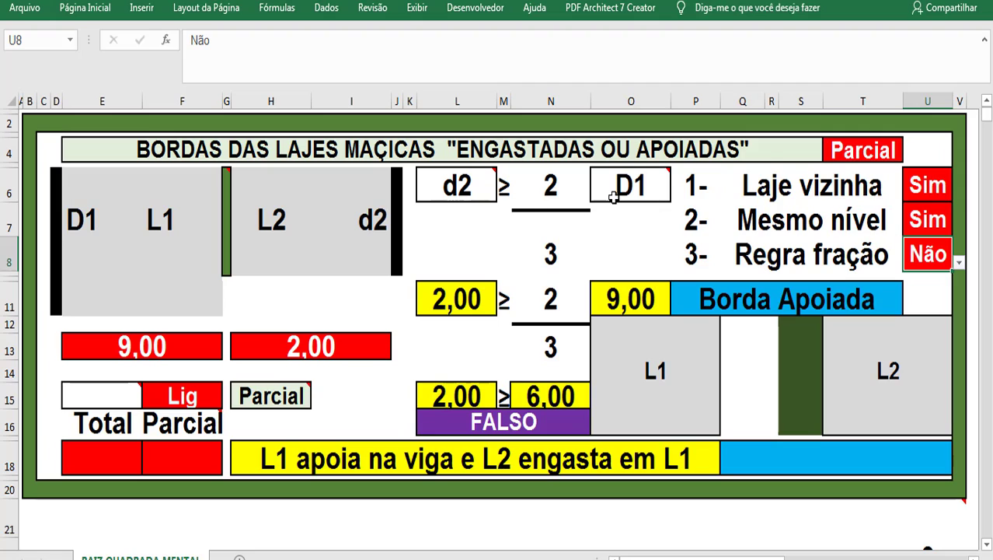
# - Switch the slab connection case in the title row from Parcial to Total
pyautogui.moveTo(614, 198)
pyautogui.click(155, 525)
pyautogui.click(852, 148)
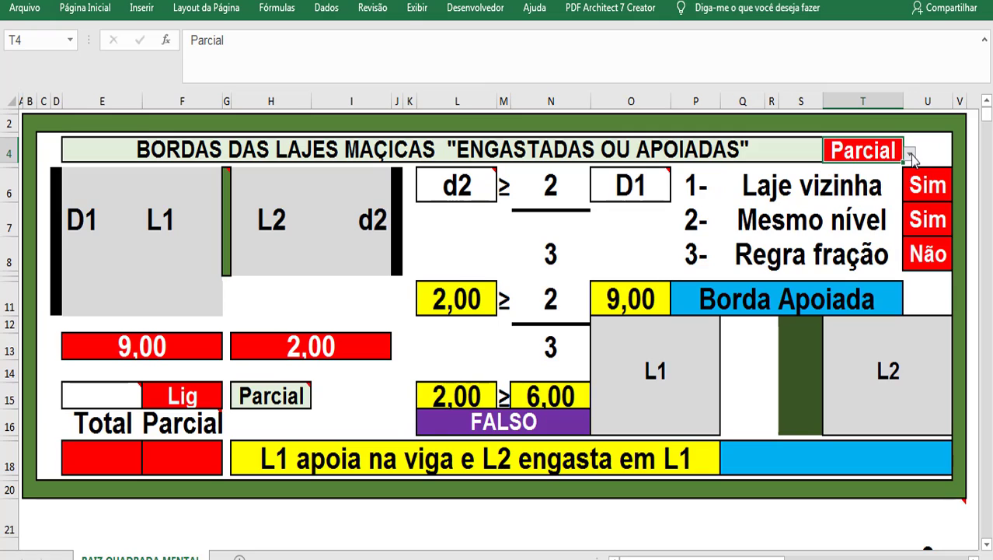
pyautogui.click(910, 154)
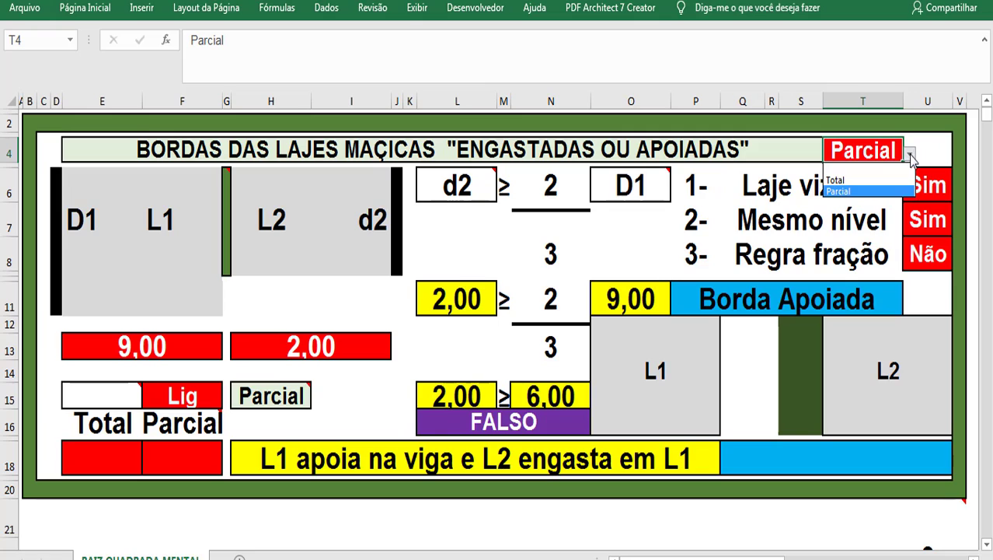
pyautogui.click(853, 181)
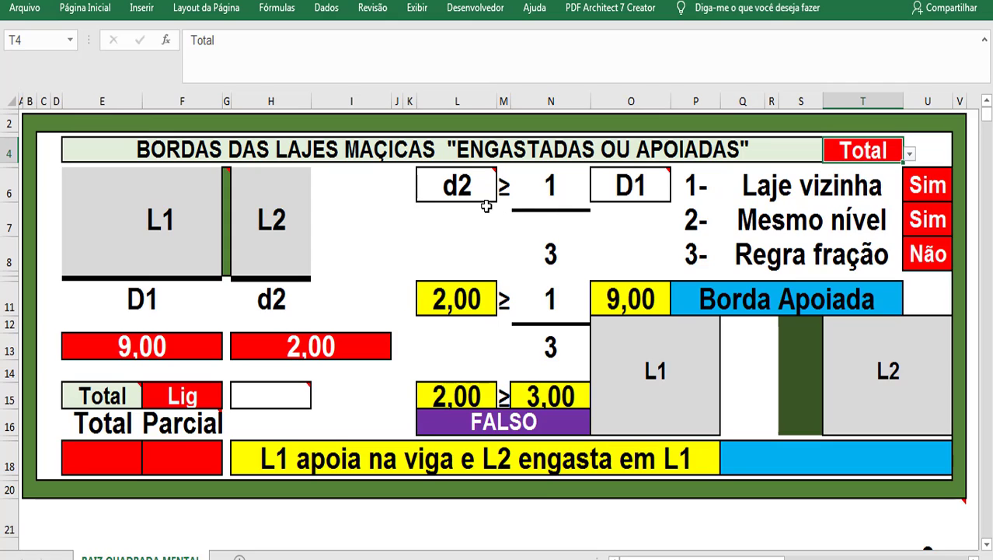
# - Review the d2 and D1 terms of the Total rule and record F under both Parcial and Total
pyautogui.moveTo(476, 198)
pyautogui.moveTo(635, 199)
pyautogui.click(191, 456)
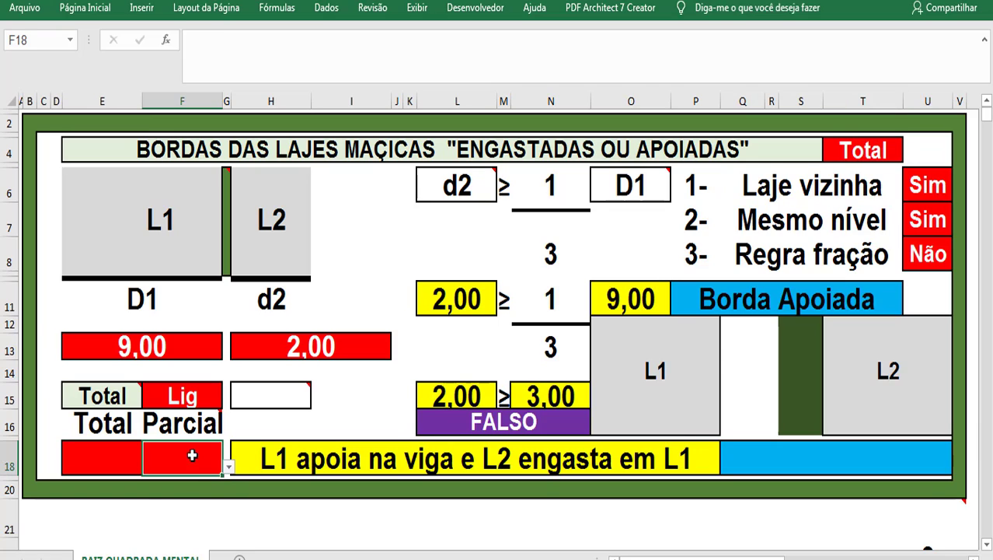
pyautogui.click(229, 466)
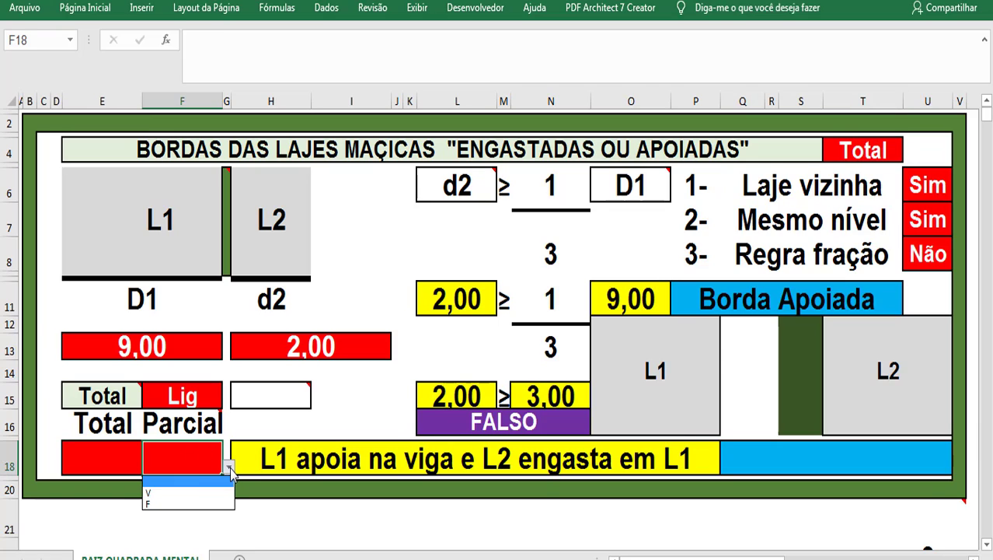
pyautogui.click(180, 504)
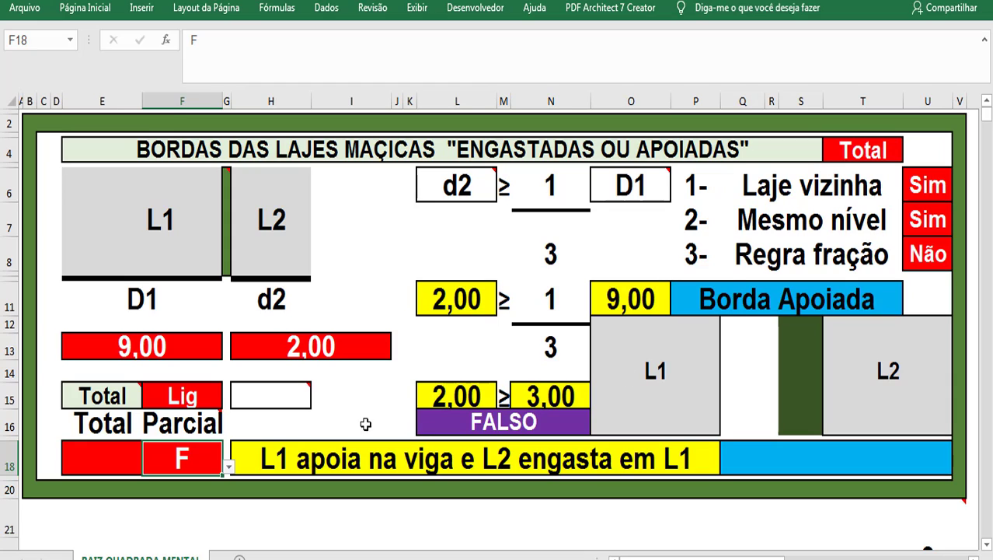
pyautogui.click(115, 455)
pyautogui.click(148, 467)
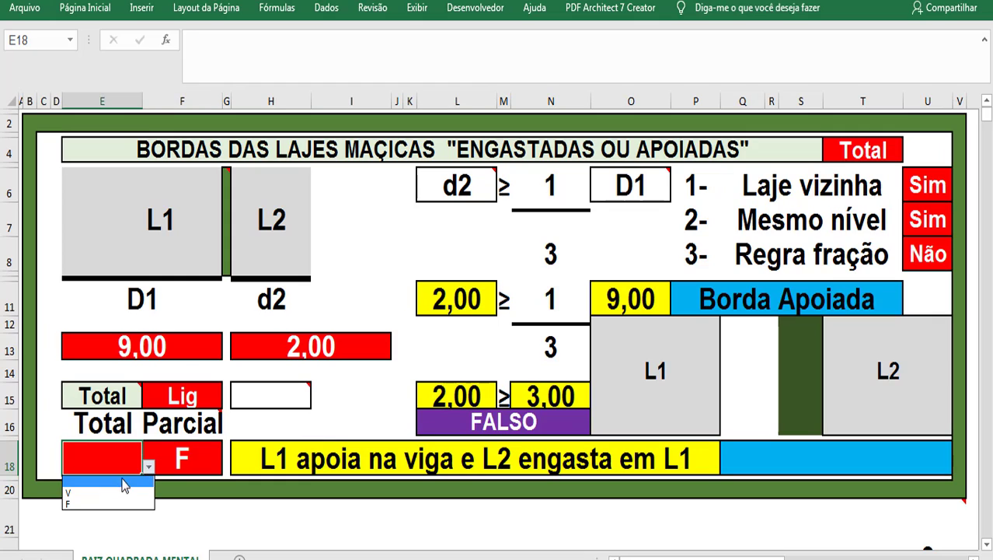
pyautogui.click(99, 509)
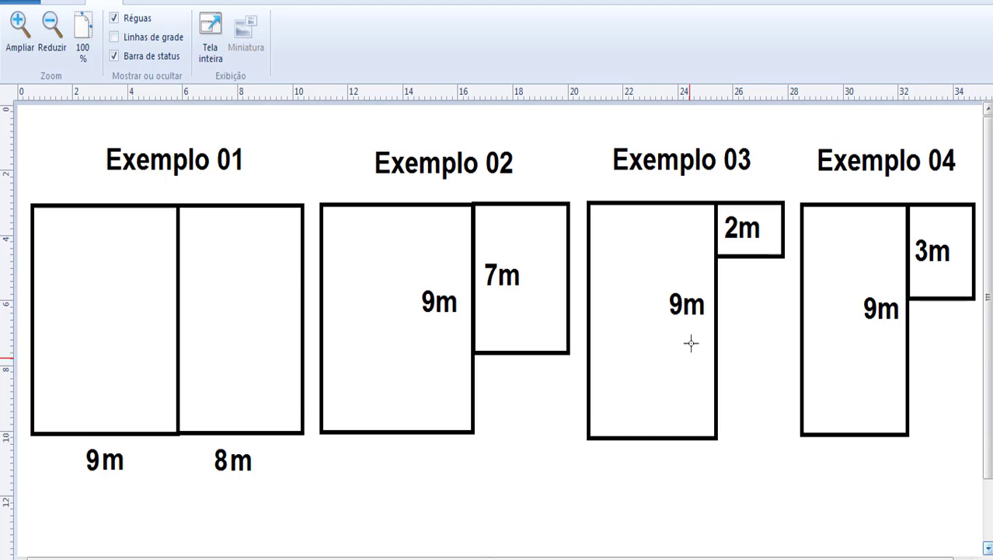
# - Return from the Paint drawing to the Excel sheet and set dimension d2 to 3 for Exemplo 04
pyautogui.hotkey('alt', 'Tab')
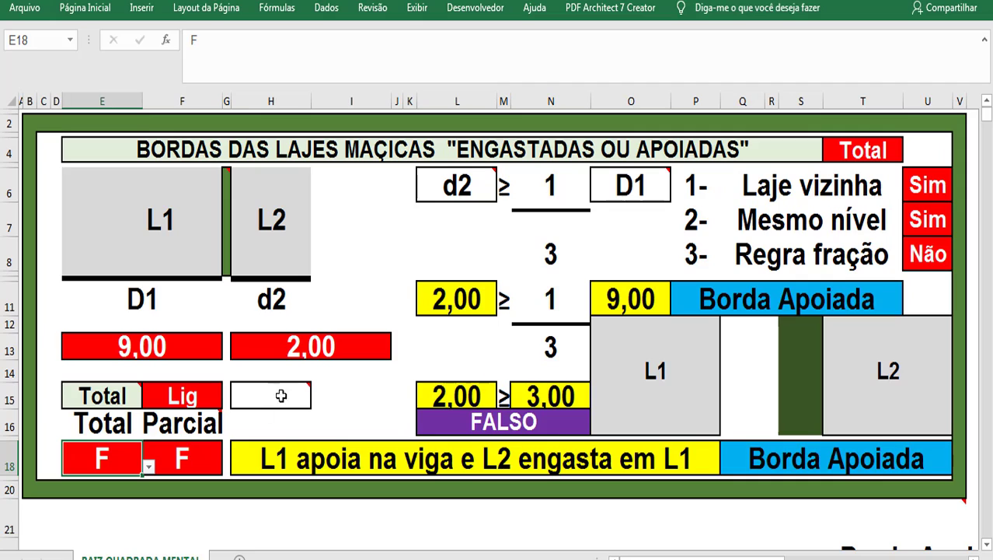
pyautogui.click(311, 350)
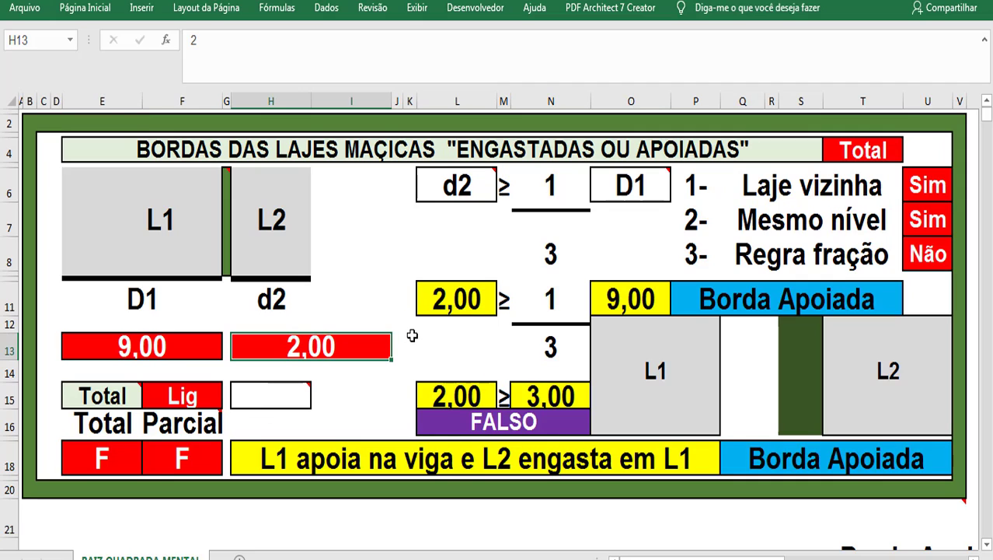
pyautogui.press('F2')
pyautogui.press('BackSpace')
pyautogui.write('3')
pyautogui.press('Return')
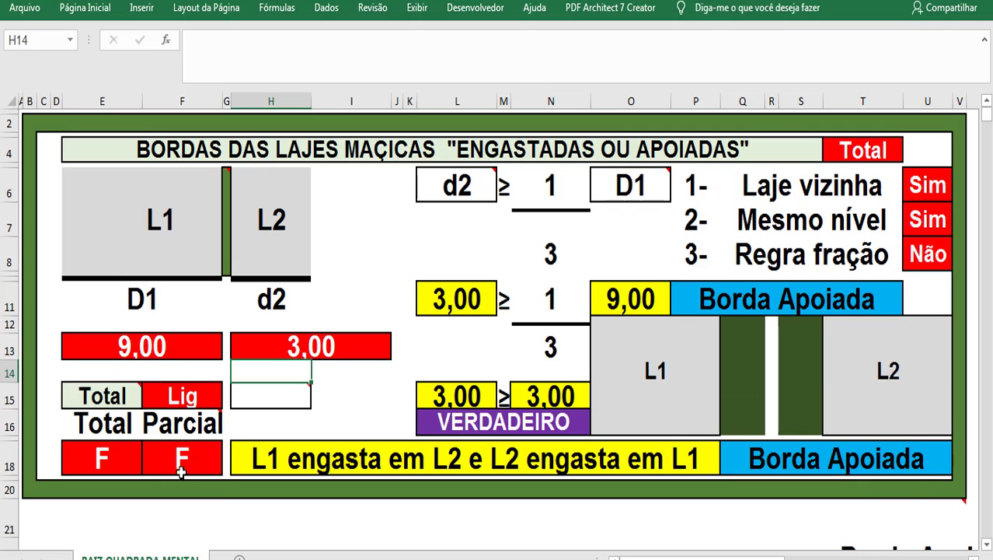
# - Clear the recorded results under Parcial and Total in row 18
pyautogui.click(181, 471)
pyautogui.click(228, 467)
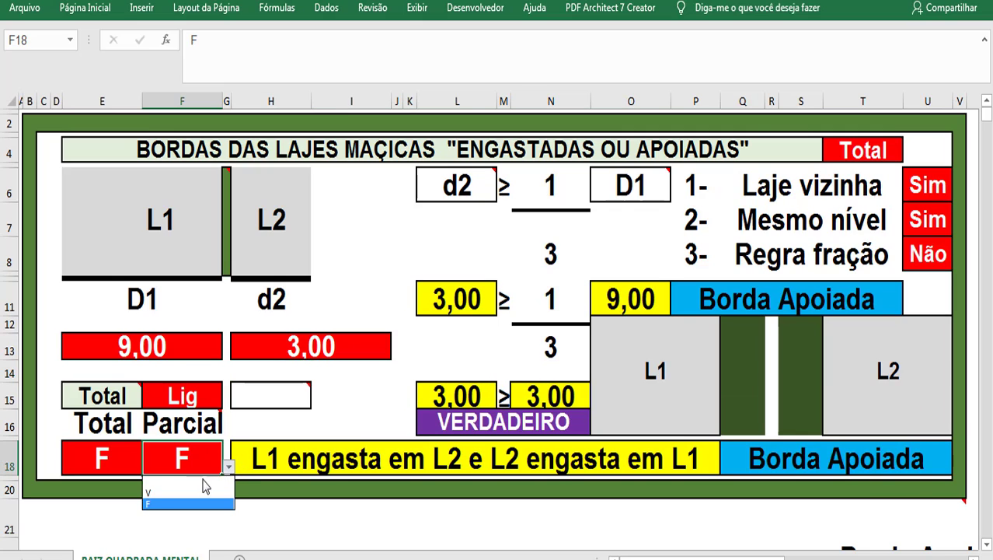
pyautogui.click(177, 481)
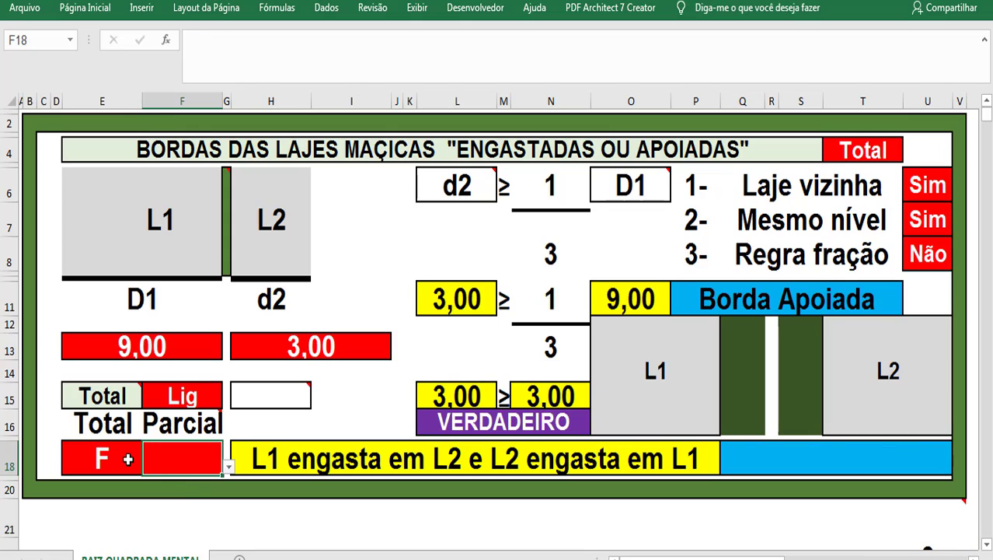
pyautogui.click(138, 464)
pyautogui.click(148, 467)
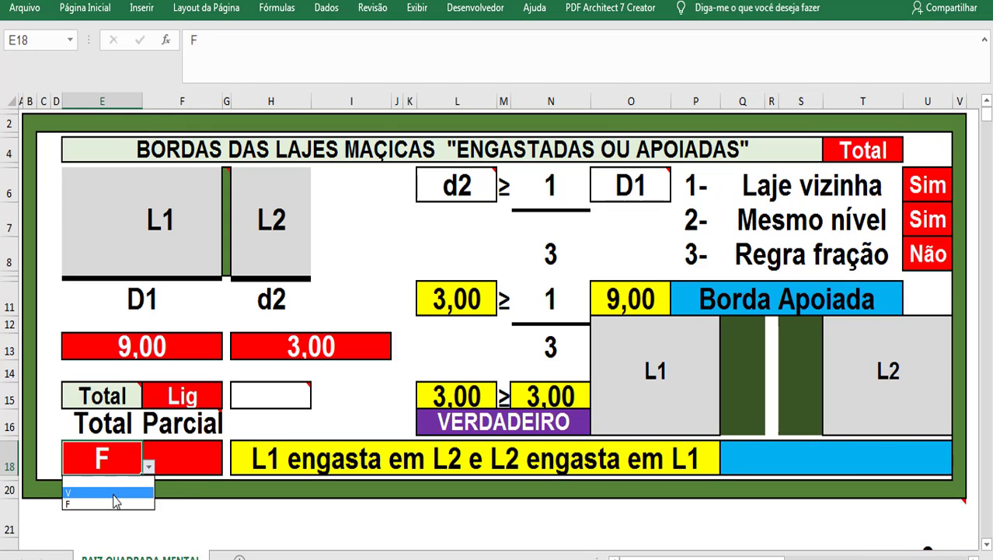
pyautogui.click(104, 481)
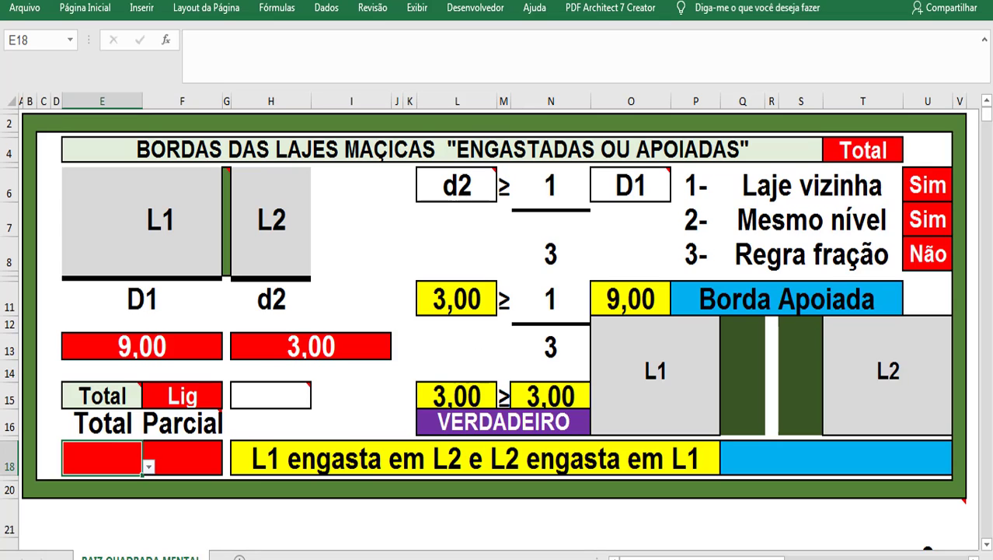
# - Switch the connection case to Parcial and record F as its result in row 18
pyautogui.click(847, 152)
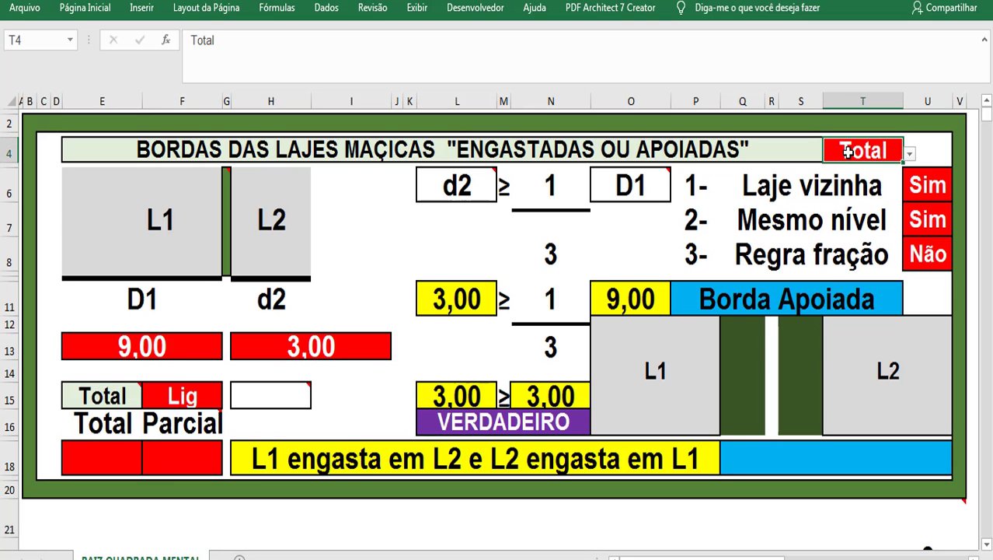
pyautogui.click(909, 156)
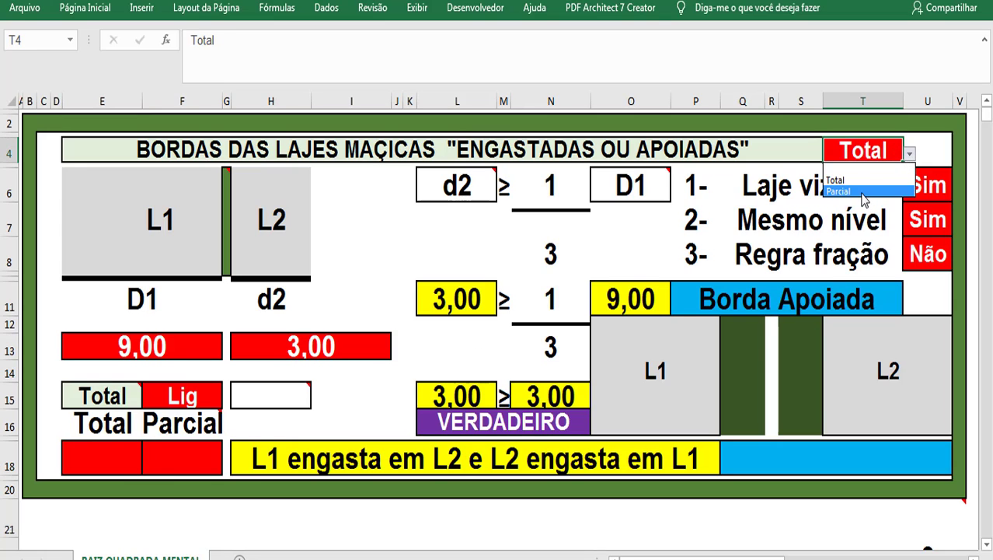
pyautogui.click(839, 191)
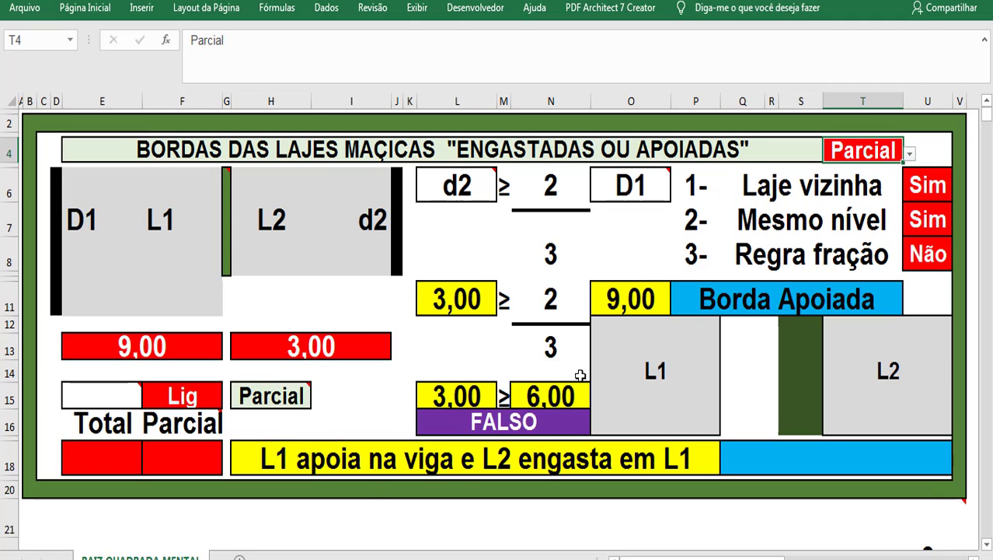
pyautogui.click(183, 456)
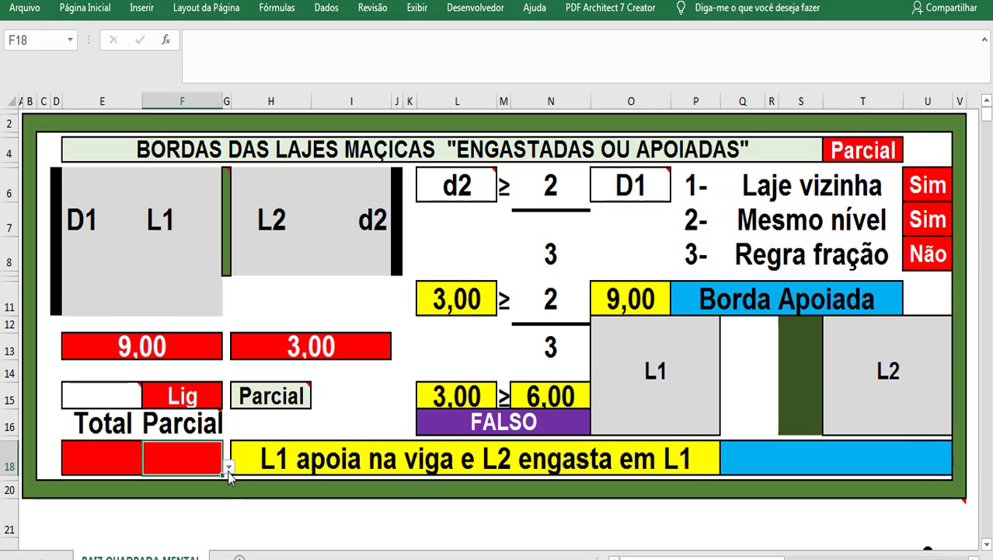
pyautogui.click(229, 466)
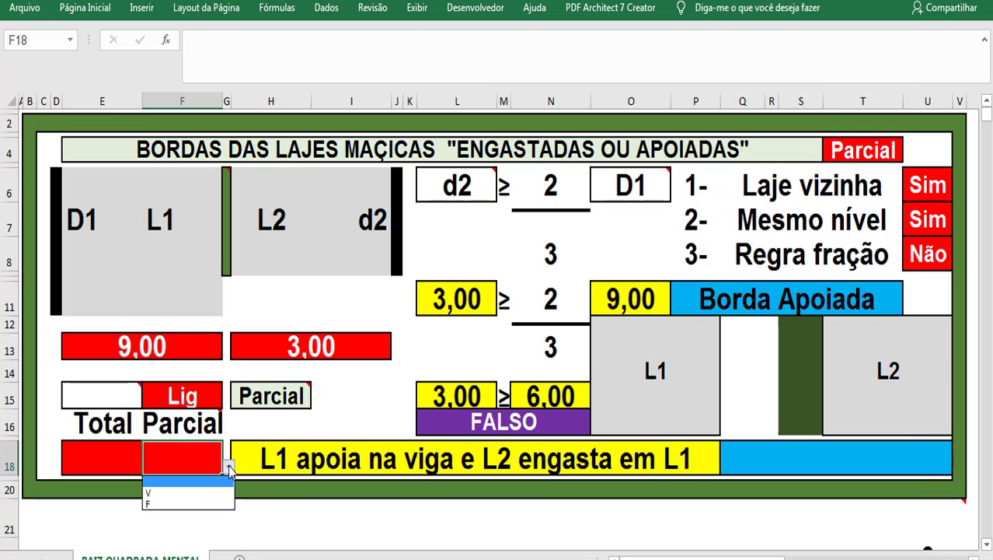
pyautogui.click(172, 502)
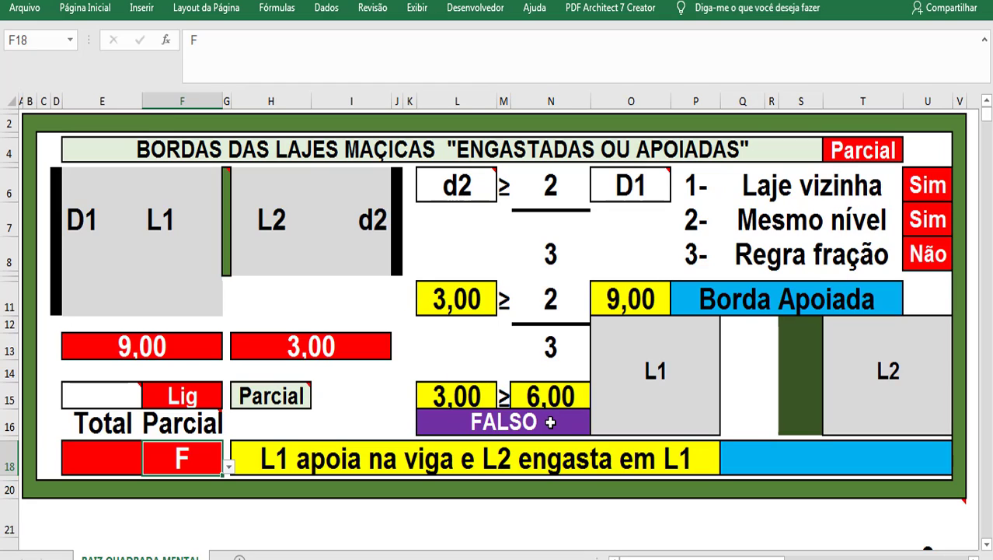
# - Switch the connection case to Total and record V as its result in row 18
pyautogui.click(851, 155)
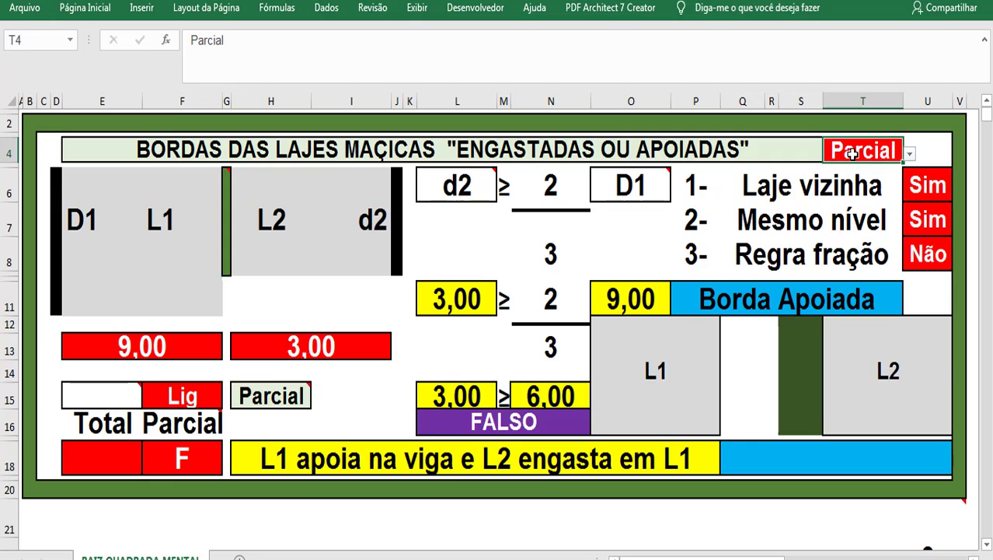
pyautogui.click(909, 155)
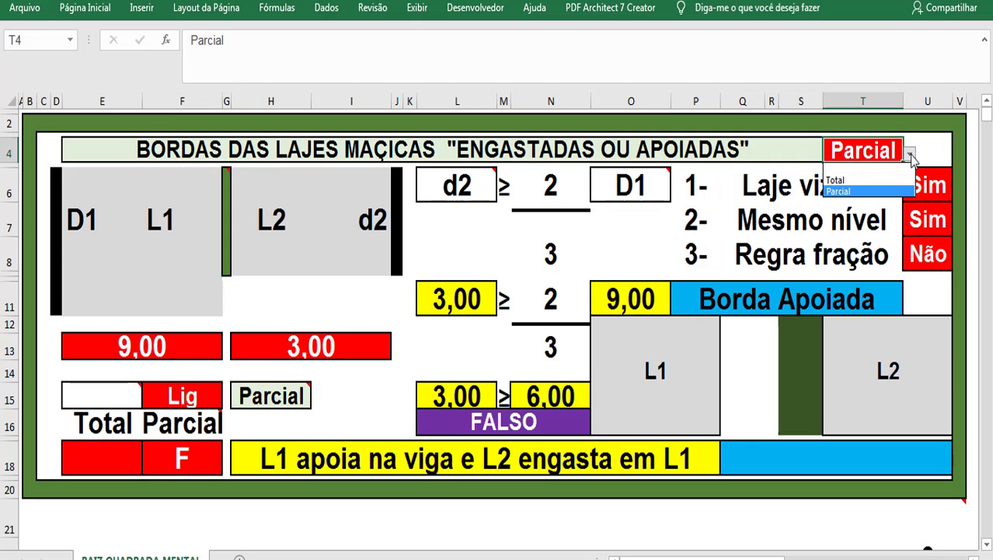
pyautogui.click(872, 186)
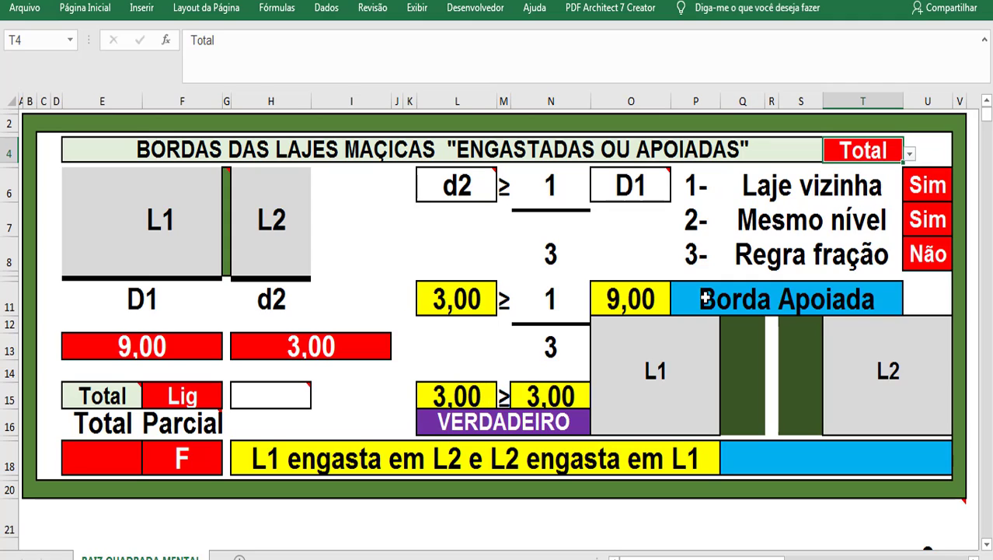
pyautogui.click(118, 446)
pyautogui.click(149, 466)
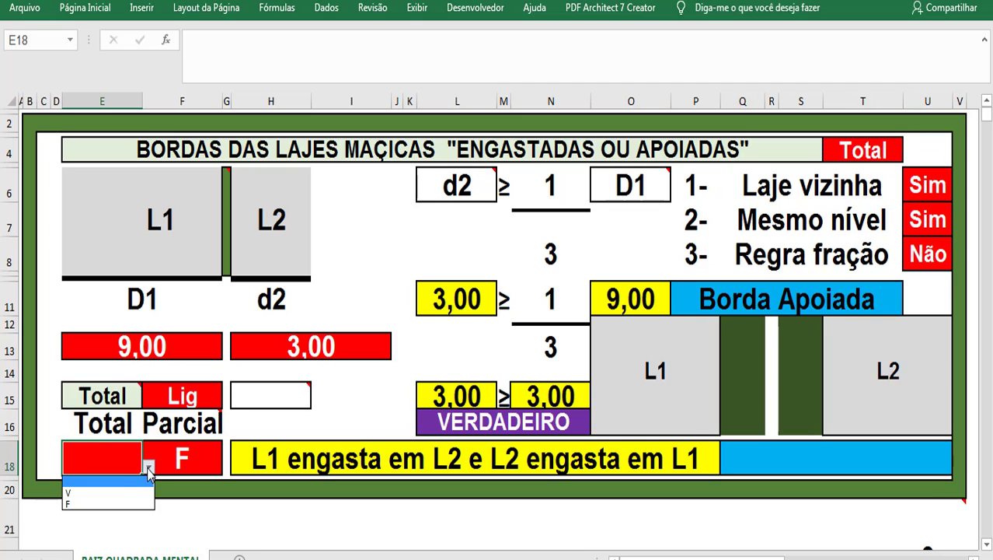
pyautogui.click(100, 494)
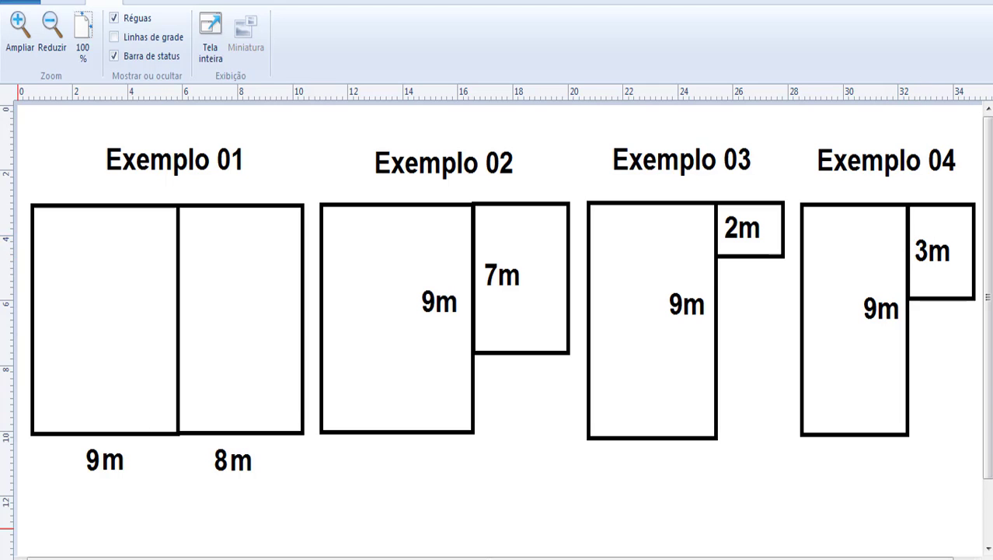
# - Return from the Paint drawing to the Excel sheet and set the connection case to Parcial
pyautogui.hotkey('alt', 'Tab')
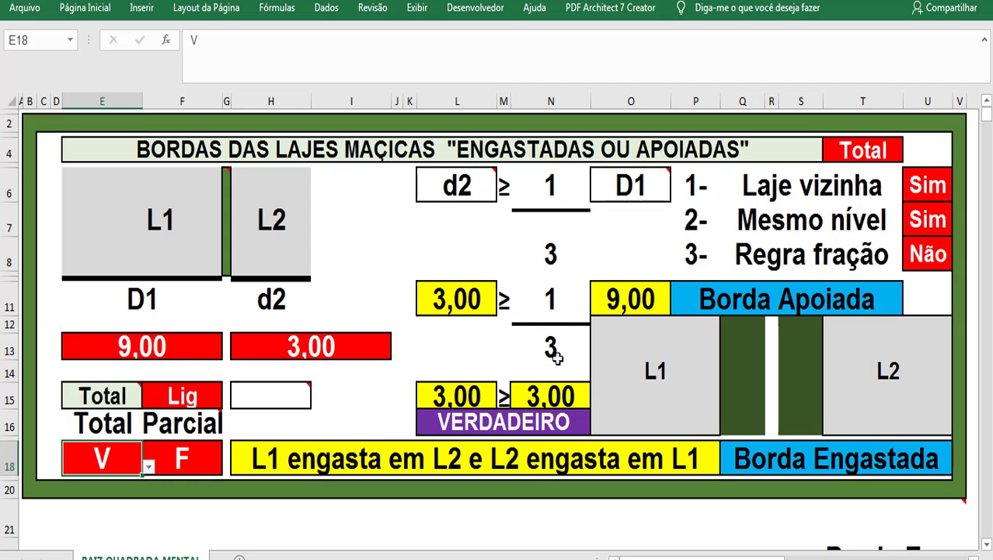
pyautogui.click(871, 149)
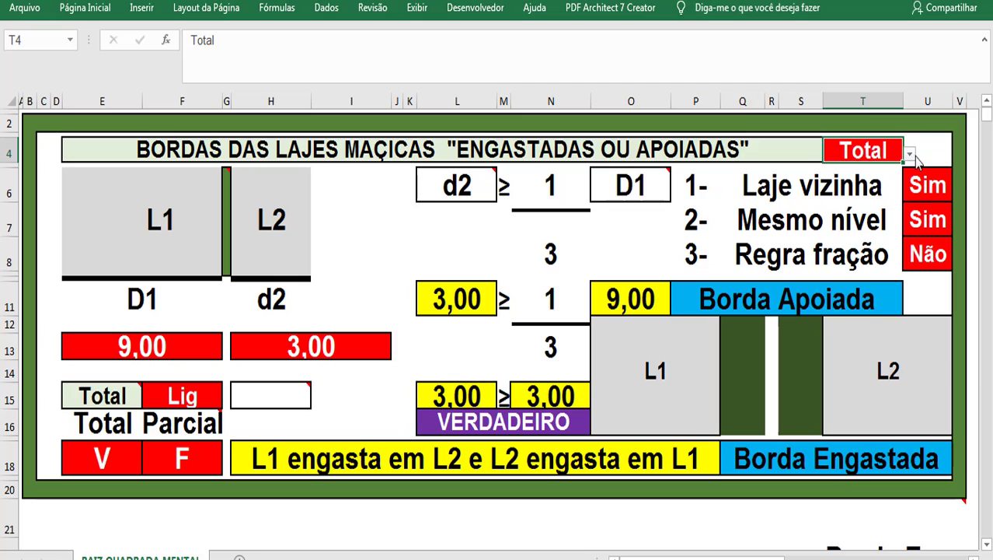
pyautogui.click(909, 154)
pyautogui.click(864, 199)
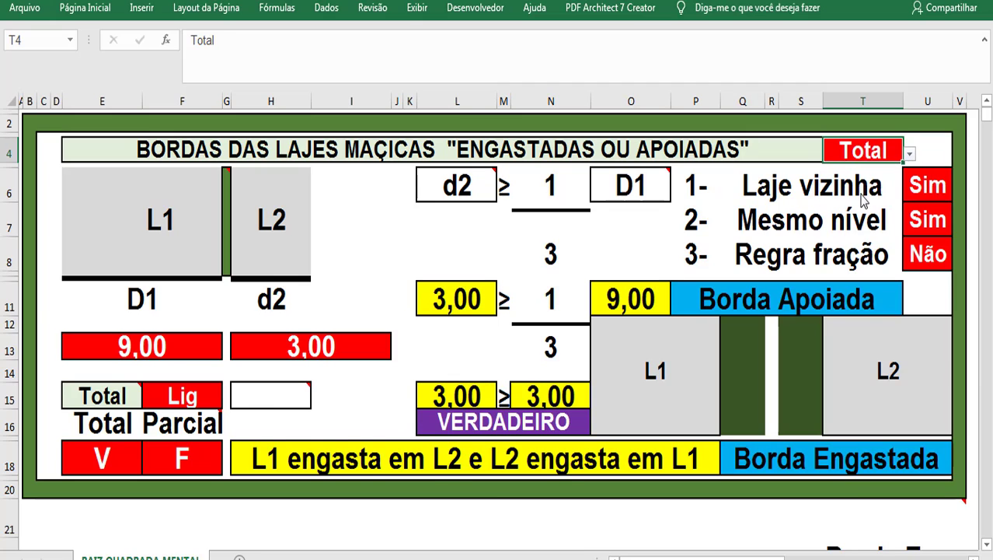